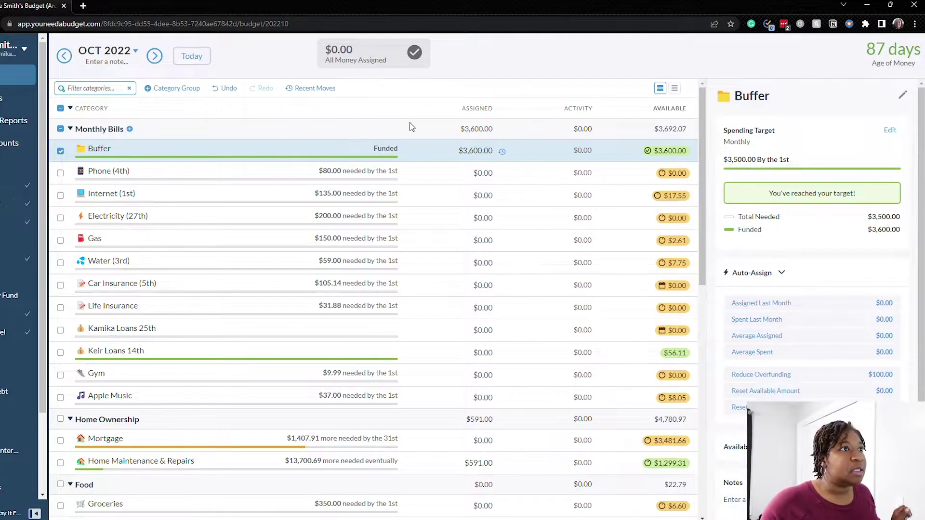
Step: Clear Buffer's $3,600 assignment so Buffer reads $0.00 and $3,600.00 returns to Ready to Assign
{"action": "left_click", "coordinate": [429, 145]}
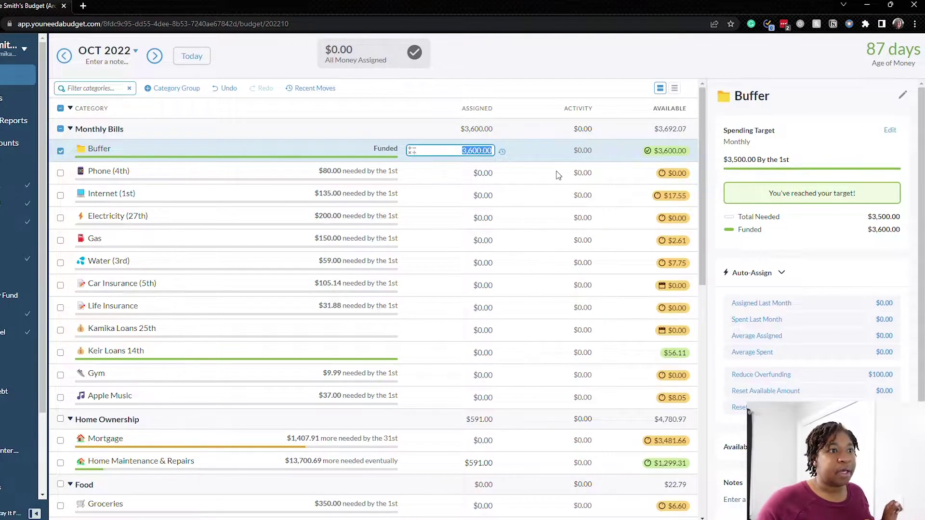
{"action": "key", "text": "BackSpace"}
{"action": "key", "text": "Return"}
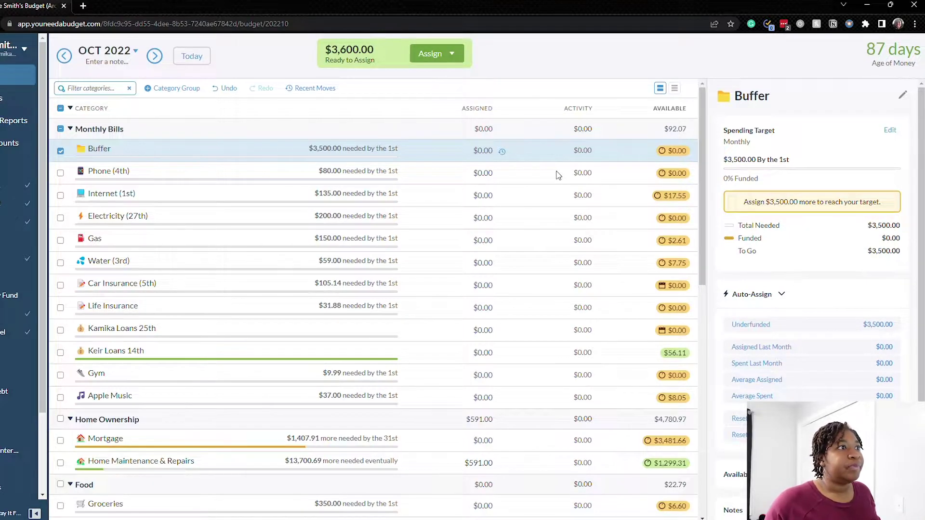
{"action": "left_click", "coordinate": [424, 155]}
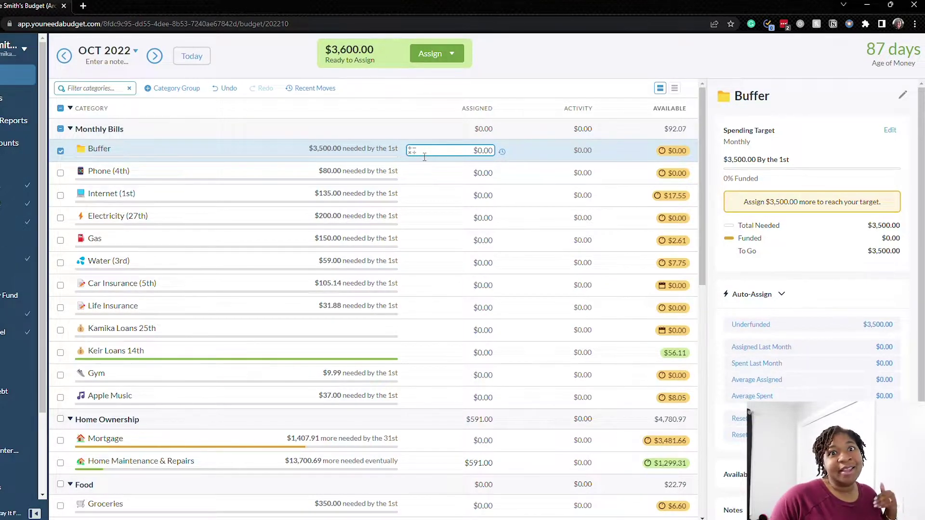
{"action": "key", "text": "Escape"}
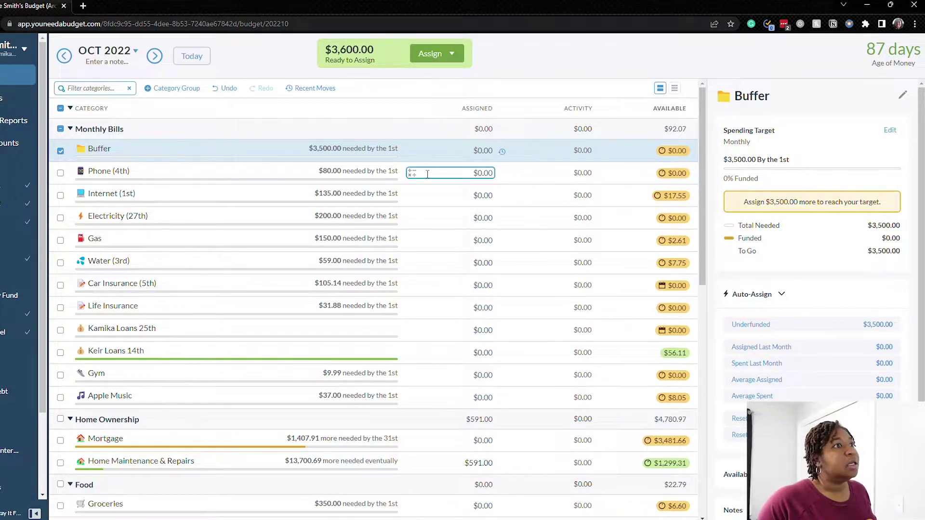
Step: Enter $77 for Phone (4th) and $117 for Internet (1st) in the Assigned column
{"action": "left_click", "coordinate": [479, 174]}
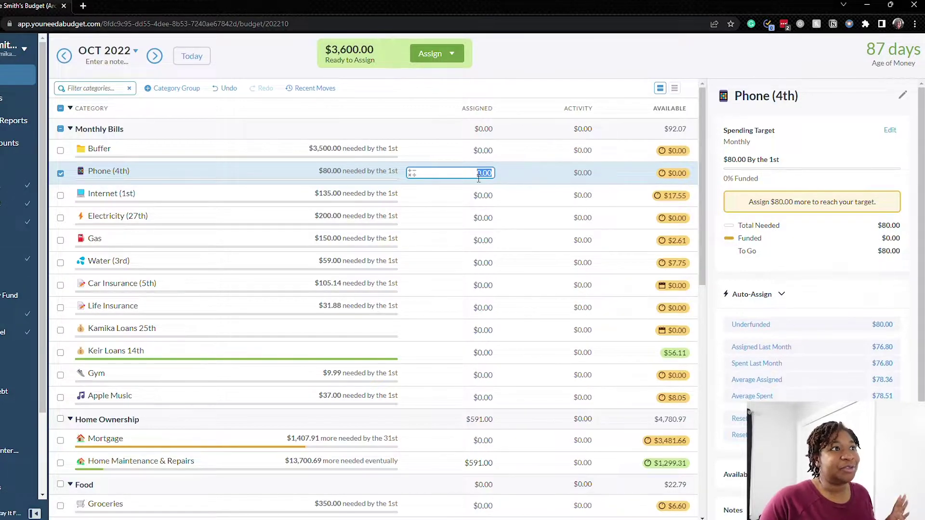
{"action": "type", "text": "77"}
{"action": "key", "text": "Return"}
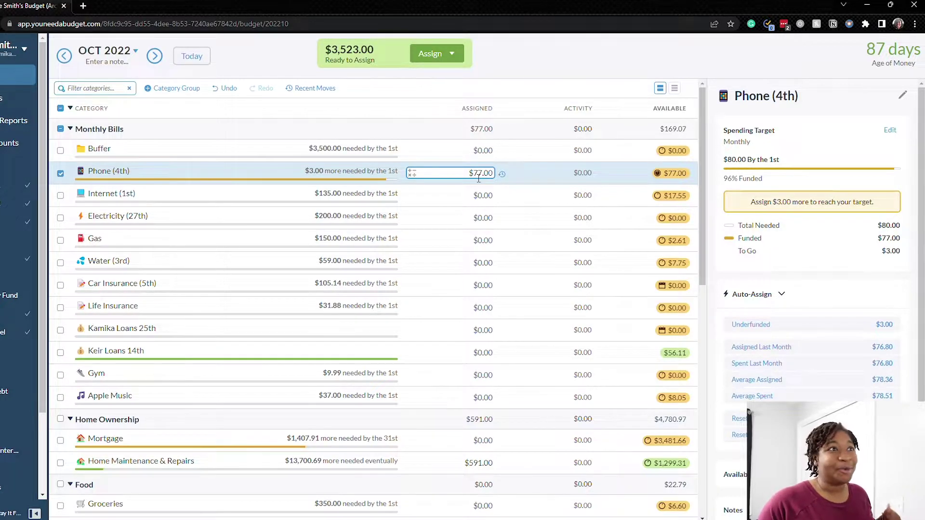
{"action": "left_click", "coordinate": [452, 196]}
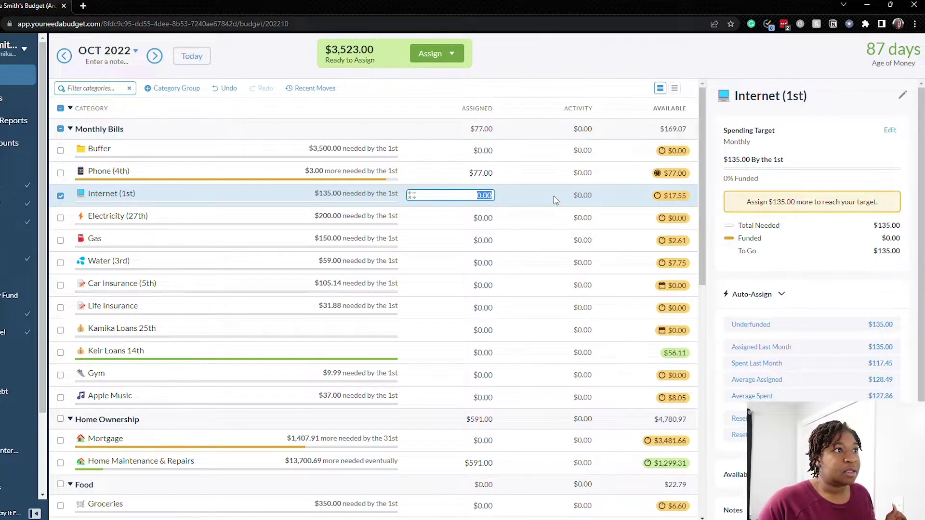
{"action": "type", "text": "11"}
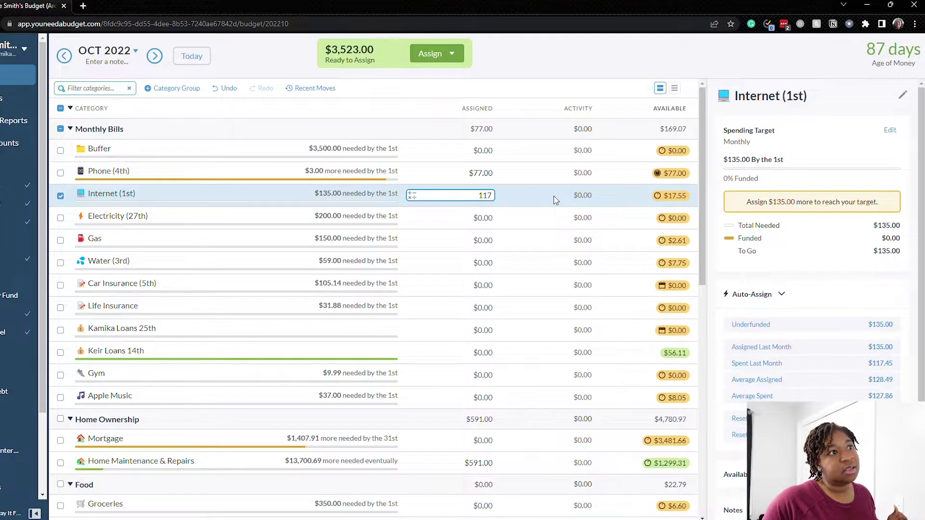
{"action": "type", "text": "7"}
{"action": "key", "text": "Return"}
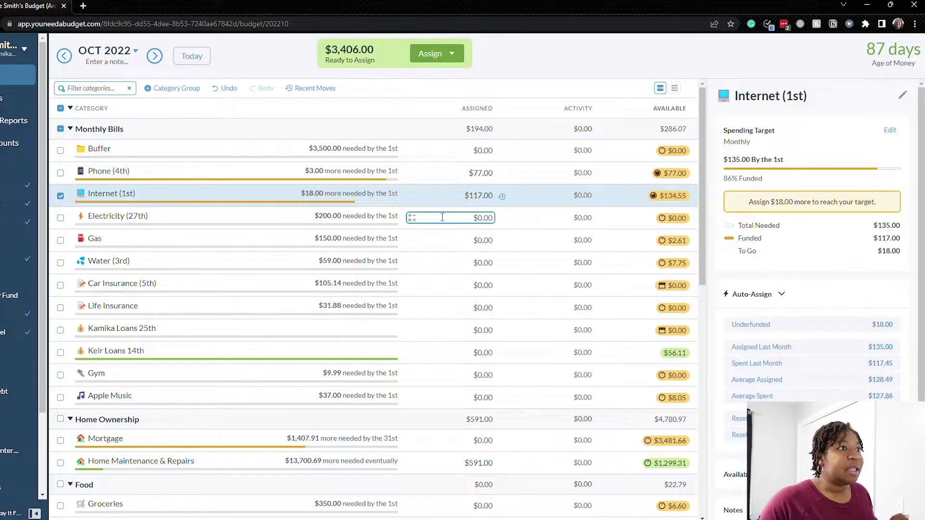
{"action": "left_click", "coordinate": [493, 218]}
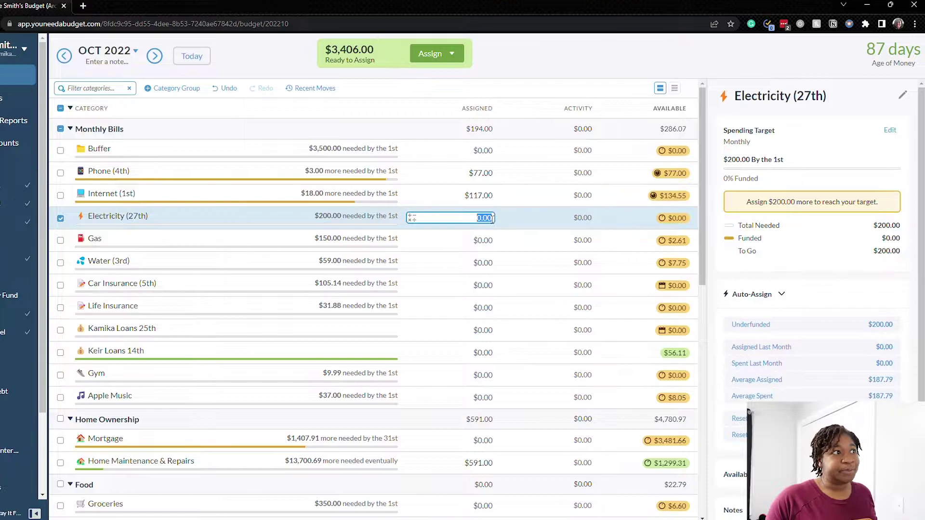
Step: Assign $250 to Electricity (27th), $150 to Gas and $59 to Water (3rd)
{"action": "type", "text": "250"}
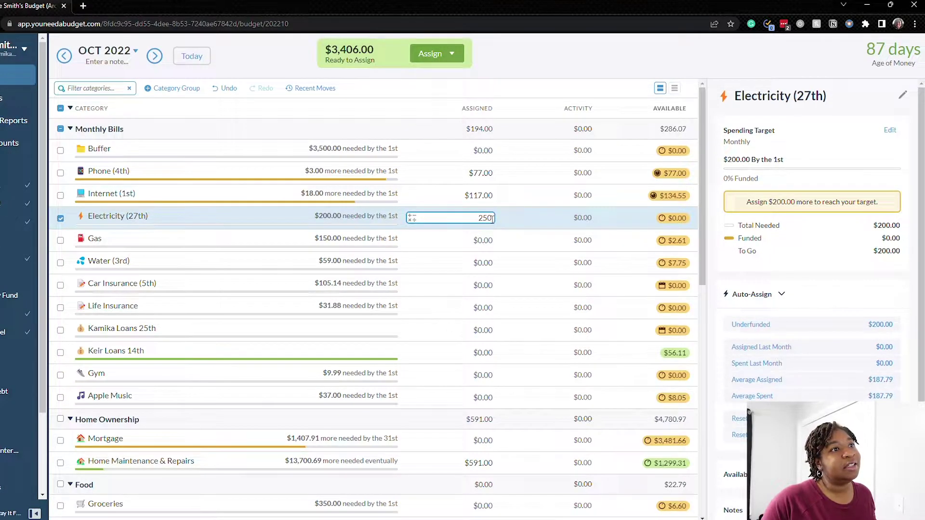
{"action": "key", "text": "Return"}
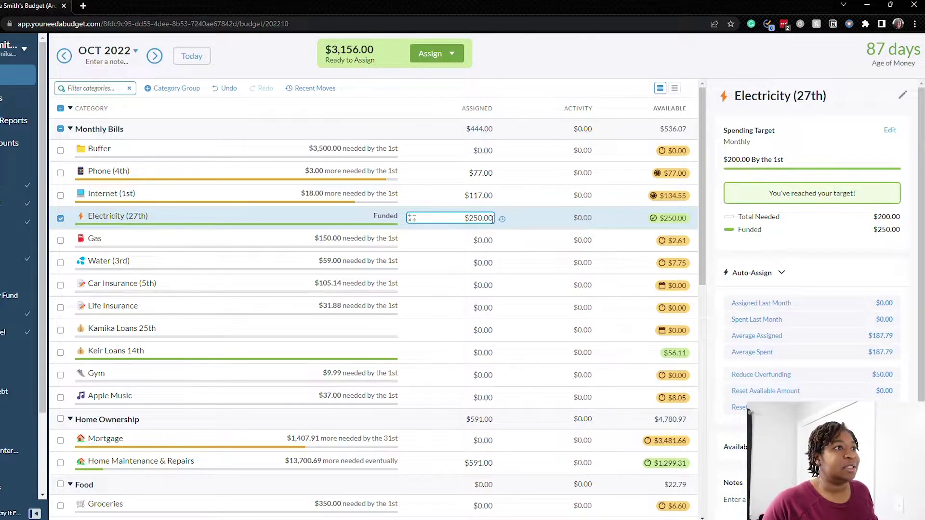
{"action": "key", "text": "Down"}
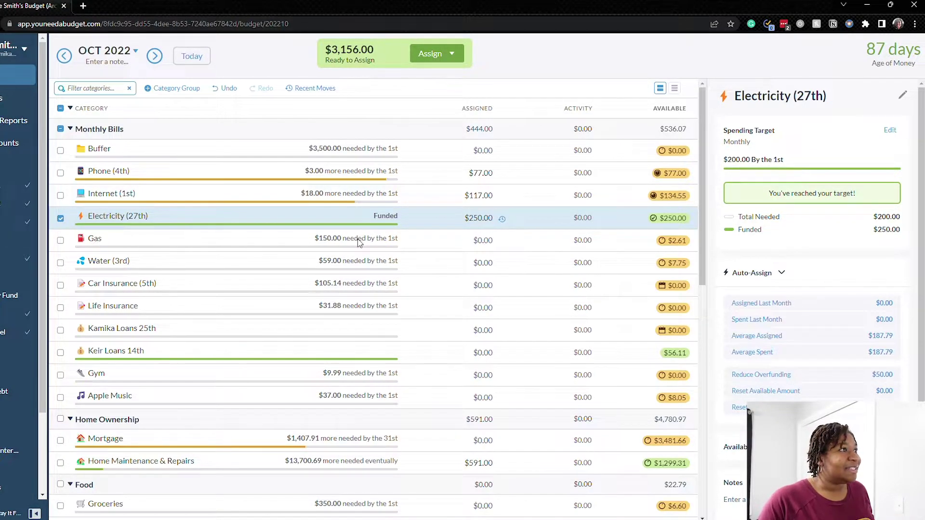
{"action": "left_click", "coordinate": [475, 244]}
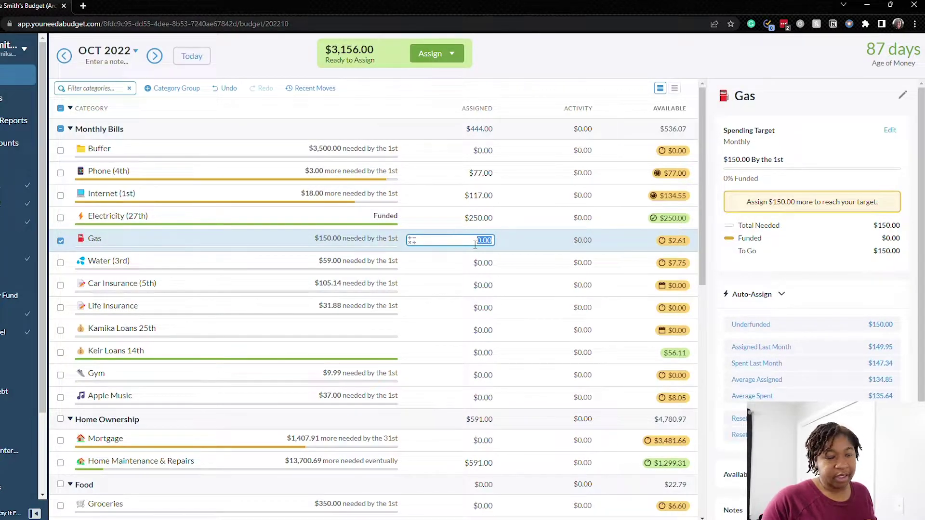
{"action": "type", "text": "150"}
{"action": "key", "text": "Return"}
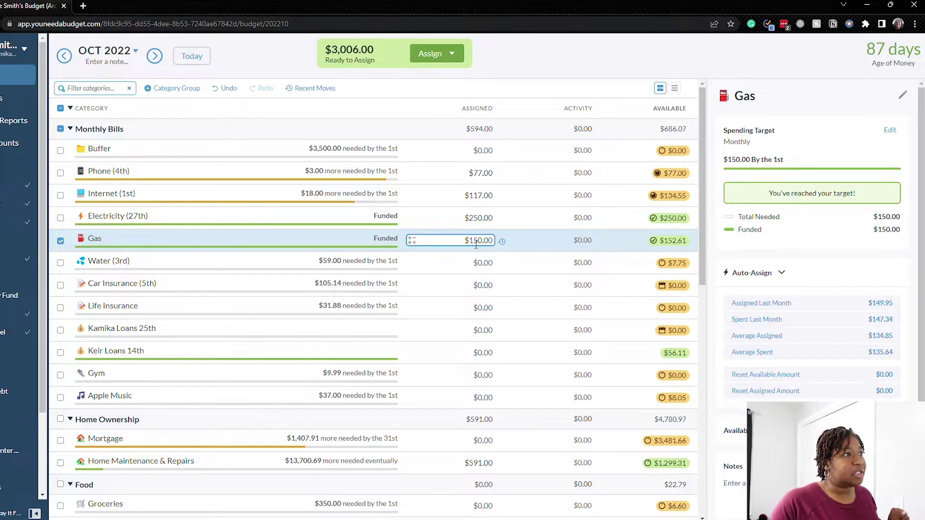
{"action": "left_click", "coordinate": [491, 265]}
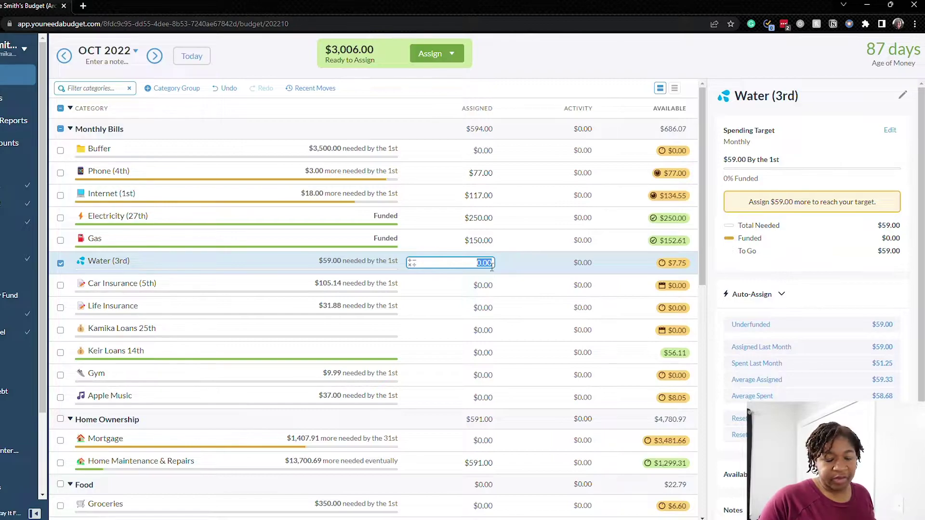
{"action": "type", "text": "59"}
{"action": "key", "text": "Return"}
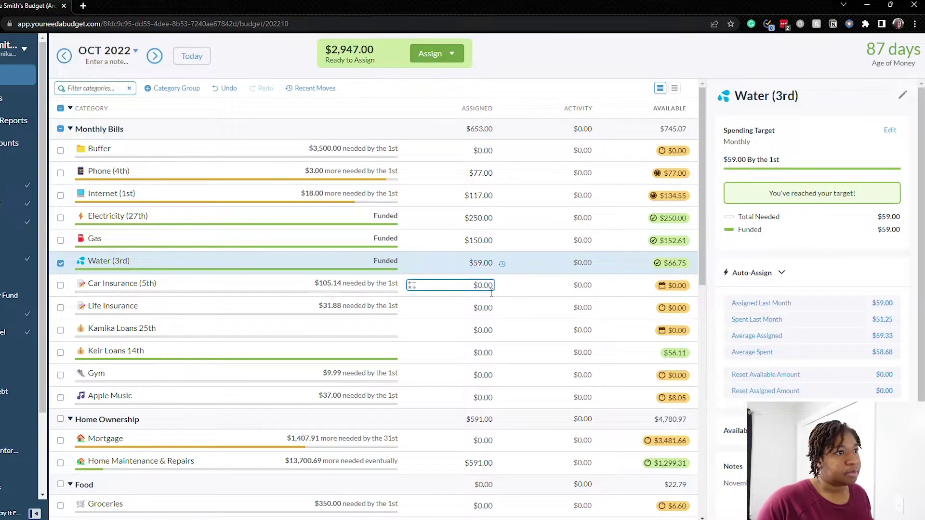
Step: Assign $115.14 to Car Insurance (5th) and $35.13 to Life Insurance
{"action": "left_click", "coordinate": [491, 287]}
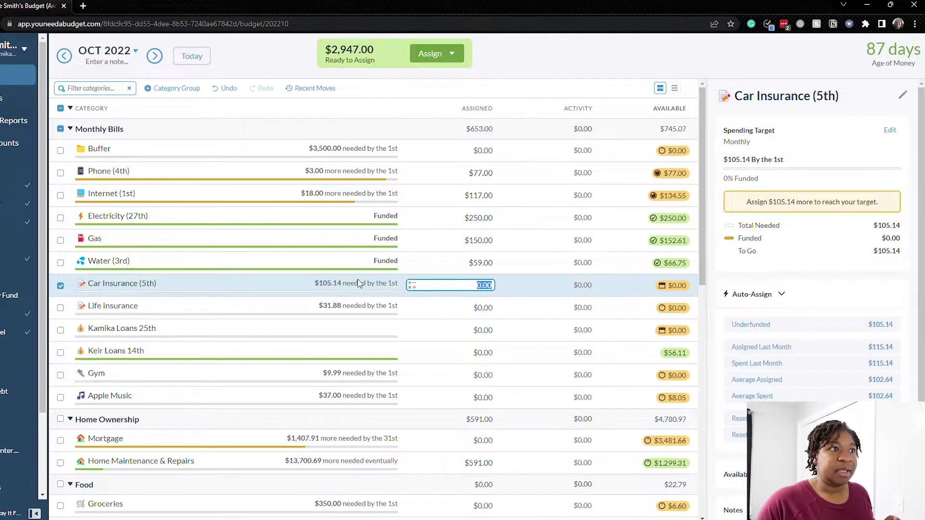
{"action": "type", "text": "115"}
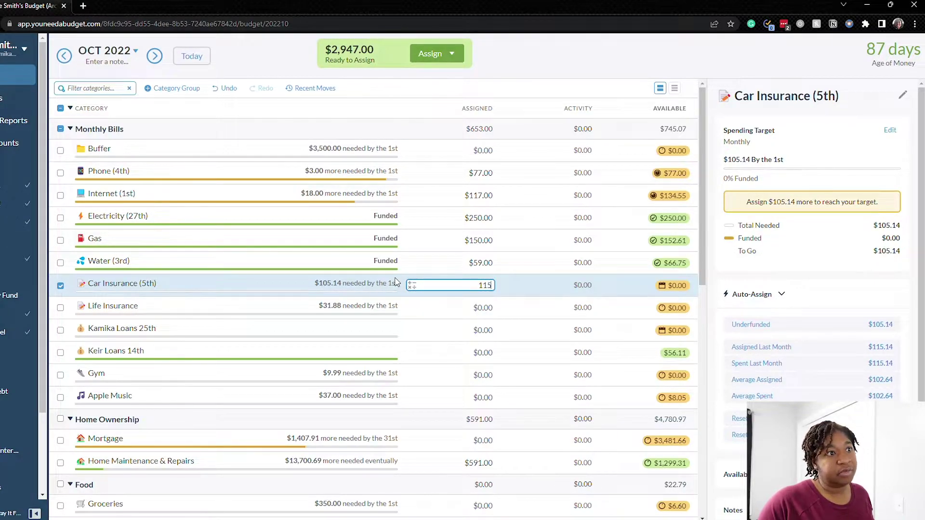
{"action": "type", "text": ".14"}
{"action": "key", "text": "Return"}
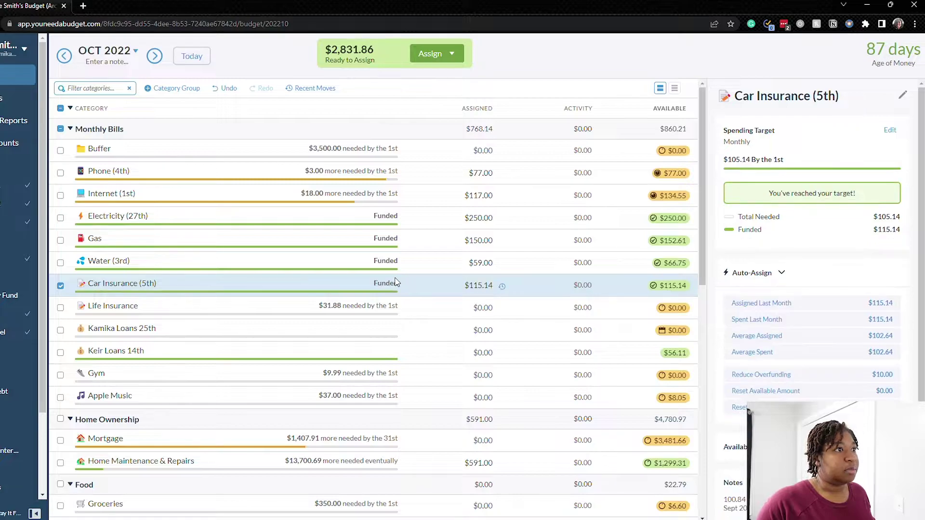
{"action": "left_click", "coordinate": [465, 309]}
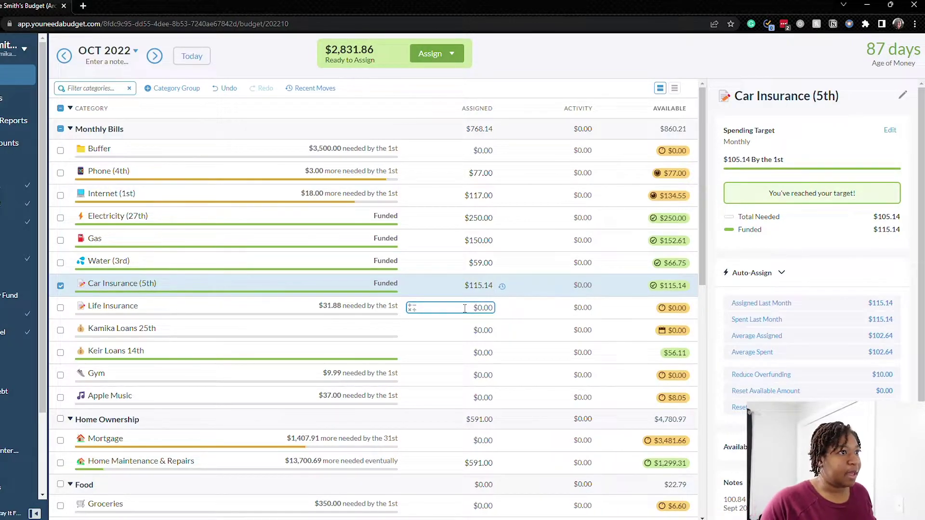
{"action": "left_click", "coordinate": [465, 308]}
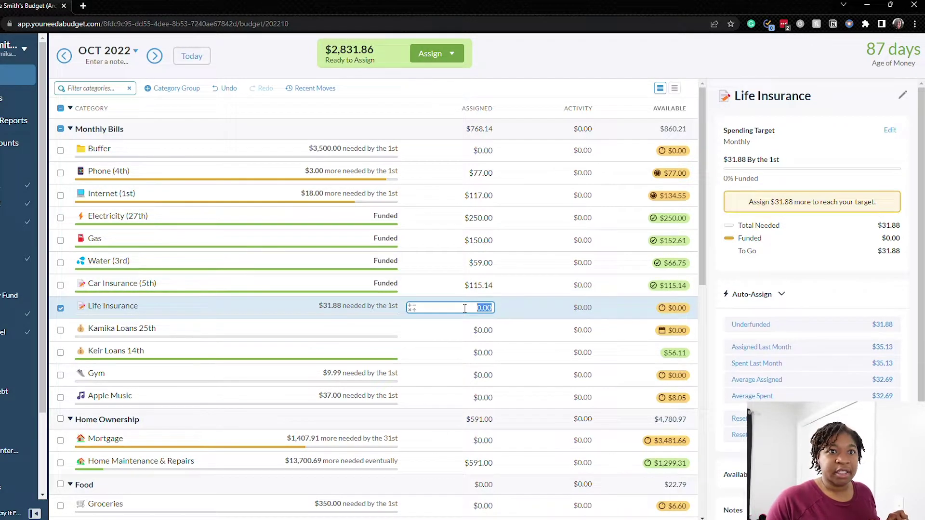
{"action": "type", "text": "35.13"}
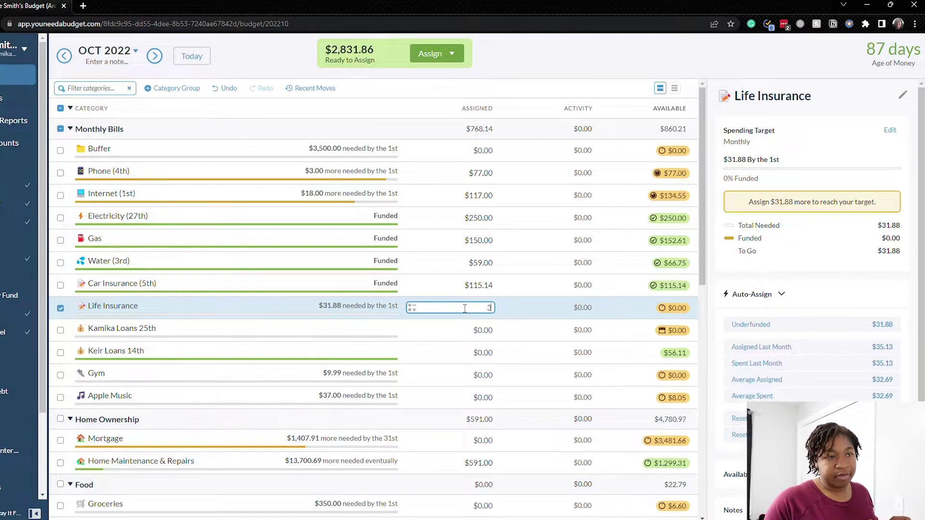
{"action": "left_click", "coordinate": [481, 331]}
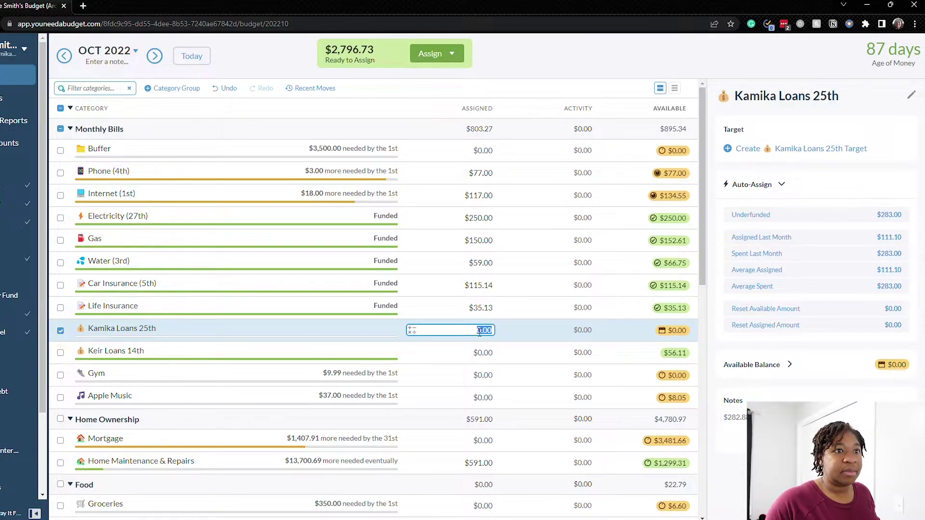
Step: Deselect the Kamika Loans 25th row to show the month summary
{"action": "scroll", "coordinate": [478, 352], "scroll_direction": "down", "scroll_amount": 1}
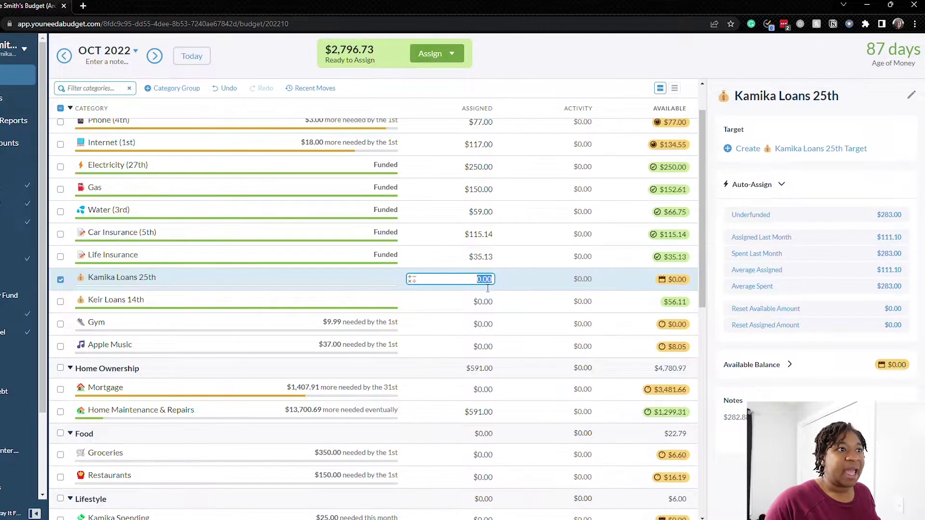
{"action": "left_click", "coordinate": [62, 280]}
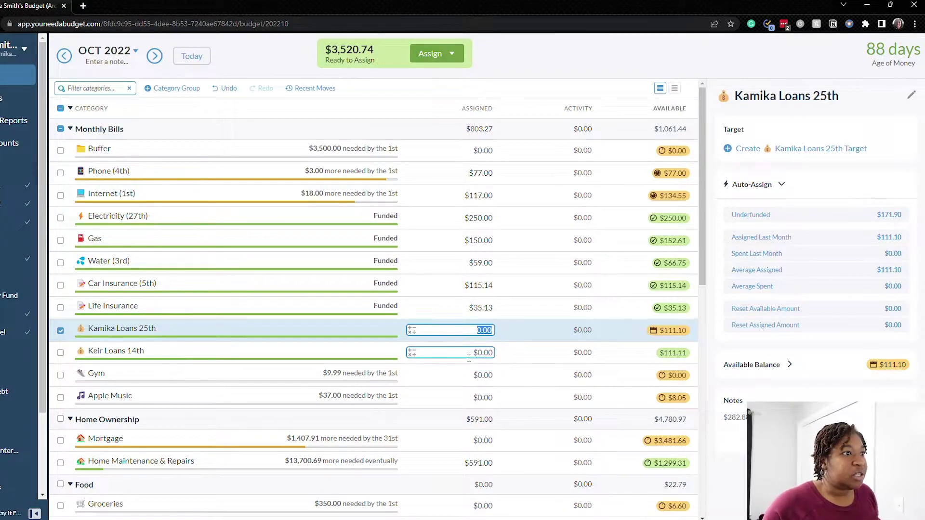
Step: Assign $9.99 to Gym and $37 to Apple Music
{"action": "left_click", "coordinate": [475, 378]}
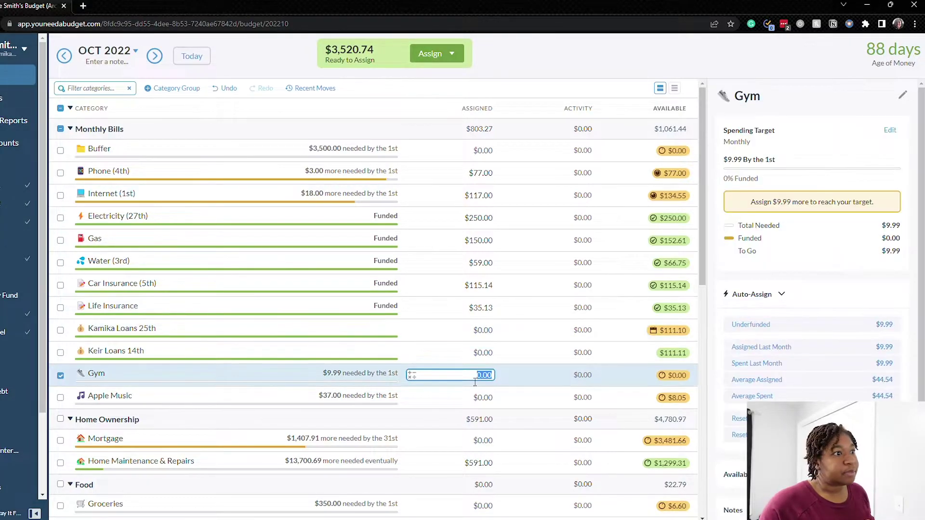
{"action": "type", "text": "9.99"}
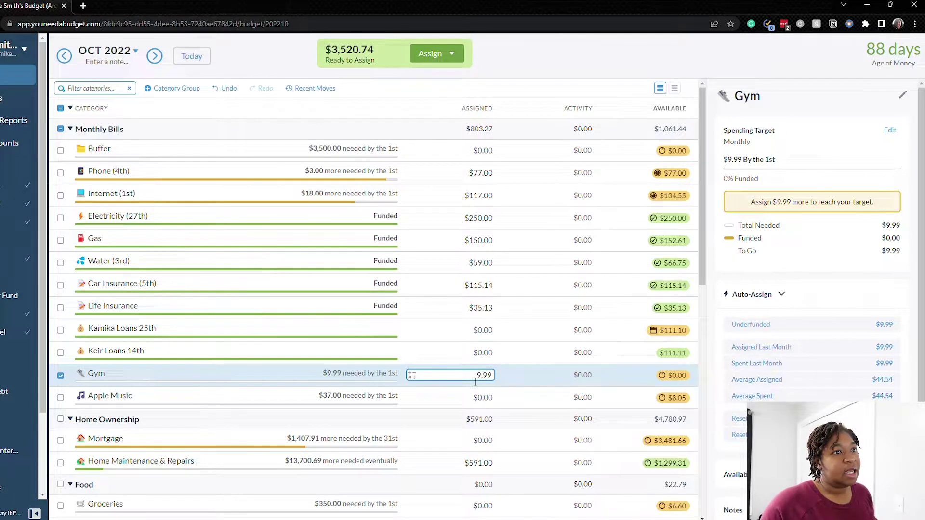
{"action": "key", "text": "Return"}
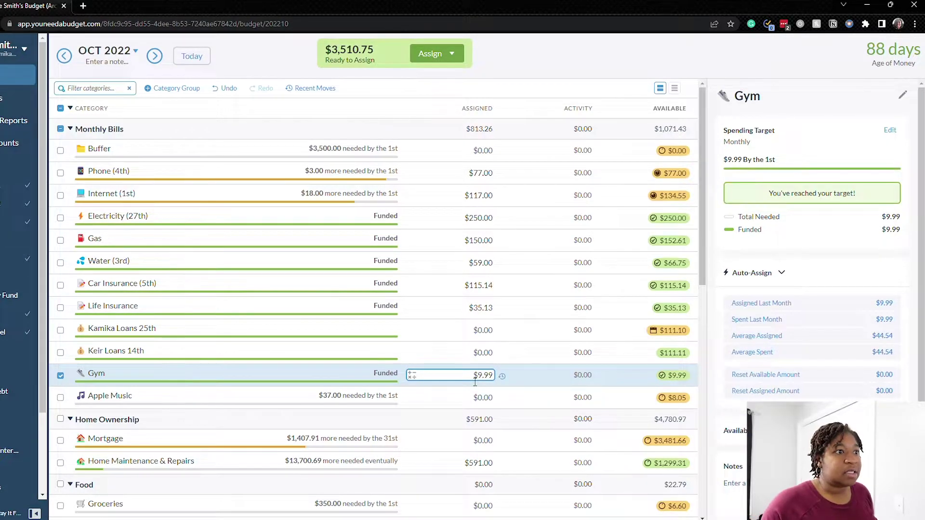
{"action": "scroll", "coordinate": [463, 378], "scroll_direction": "down", "scroll_amount": 1}
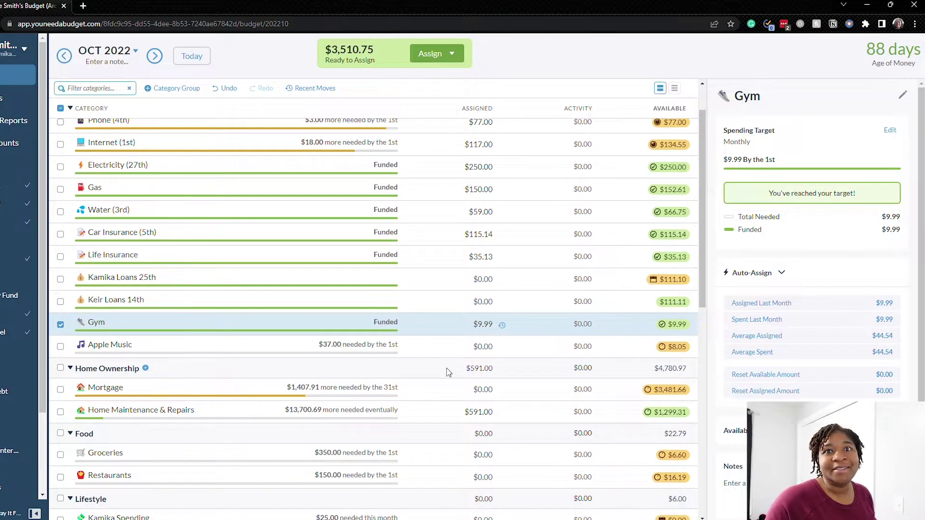
{"action": "left_click", "coordinate": [466, 347]}
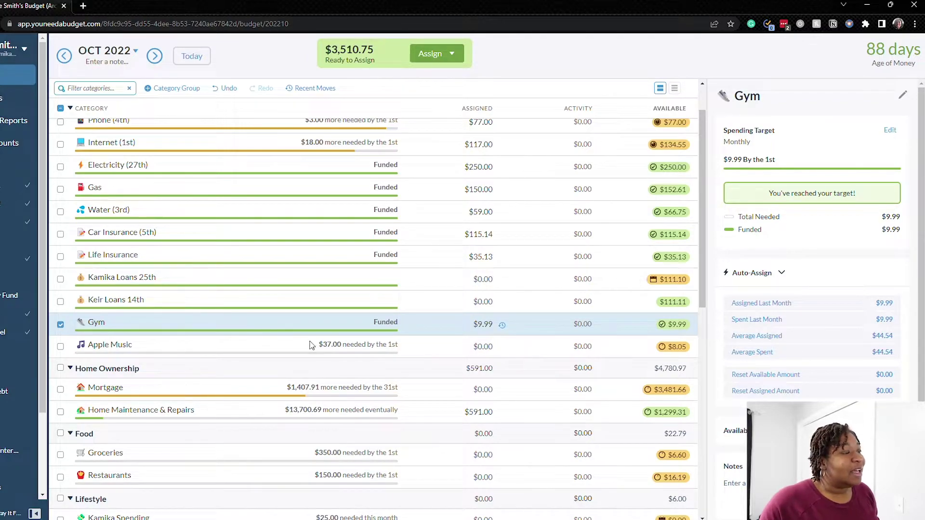
{"action": "left_click", "coordinate": [490, 348]}
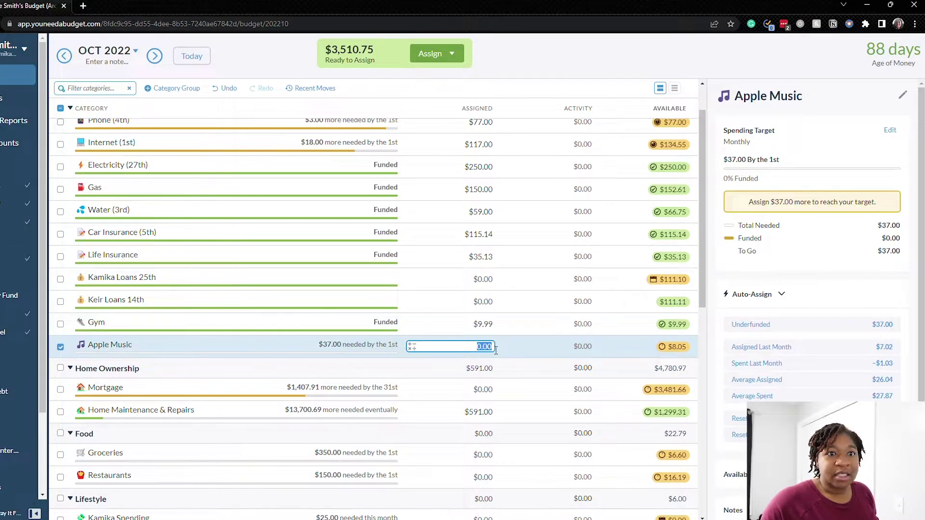
{"action": "type", "text": "37"}
{"action": "key", "text": "Return"}
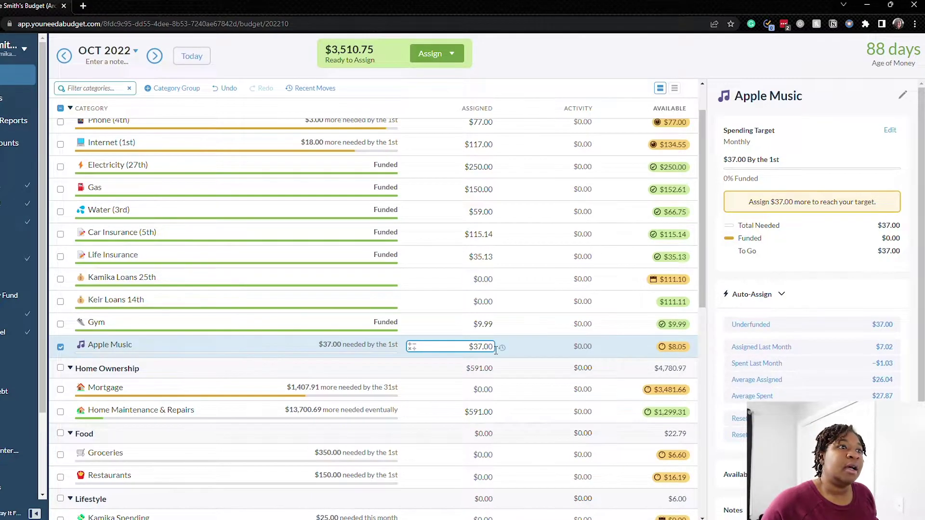
{"action": "scroll", "coordinate": [484, 354], "scroll_direction": "down", "scroll_amount": 1}
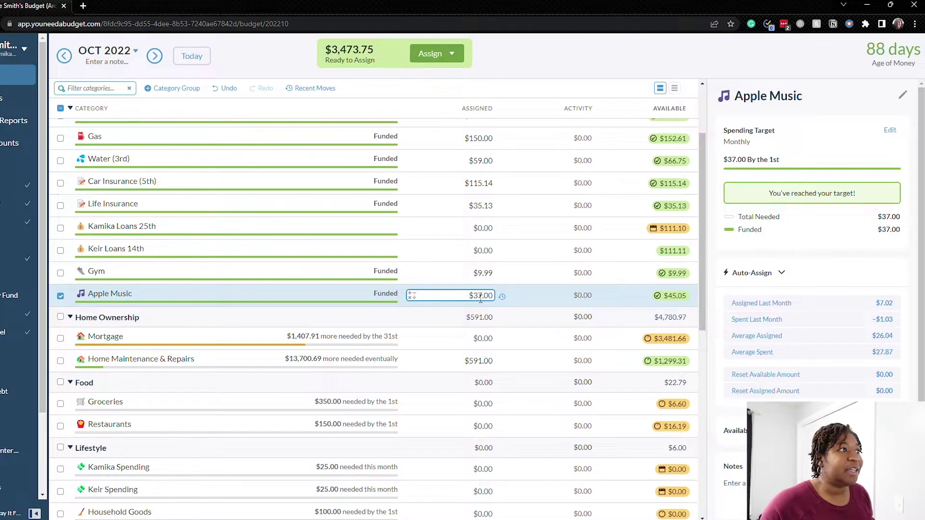
{"action": "left_click", "coordinate": [484, 339]}
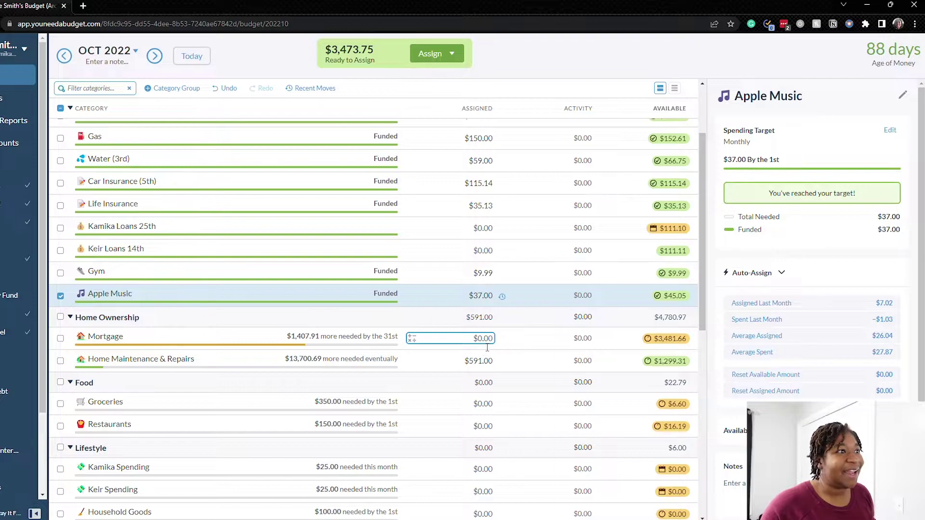
Step: Assign $1,407.91 to Mortgage and check the Home Maintenance & Repairs amount
{"action": "left_click", "coordinate": [484, 343]}
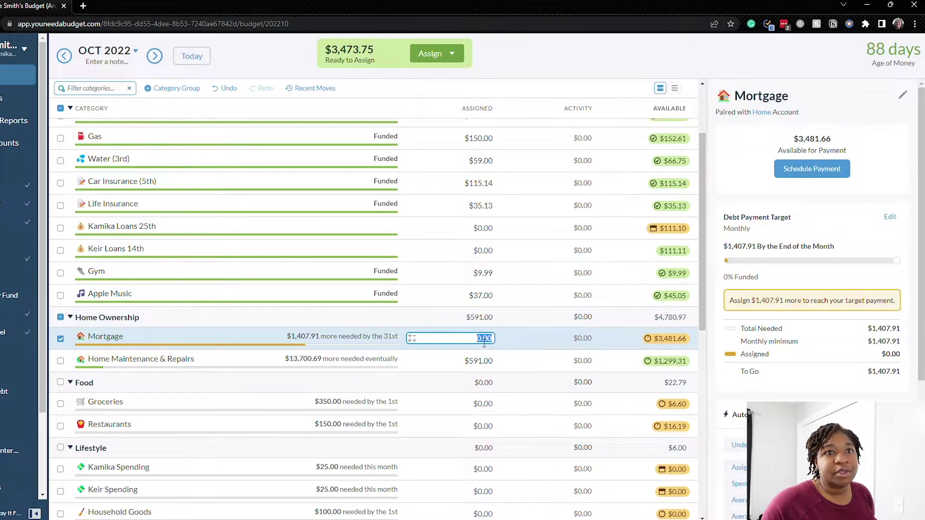
{"action": "type", "text": "1407.91"}
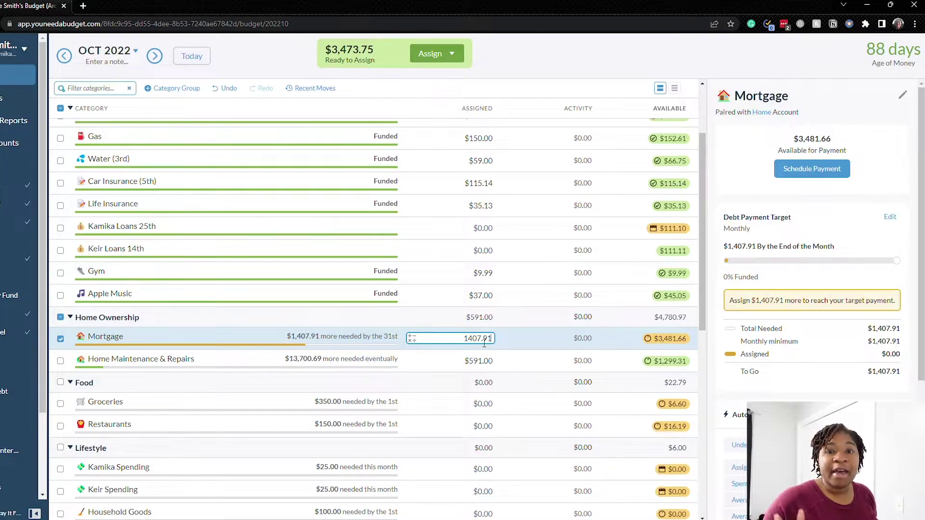
{"action": "key", "text": "Return"}
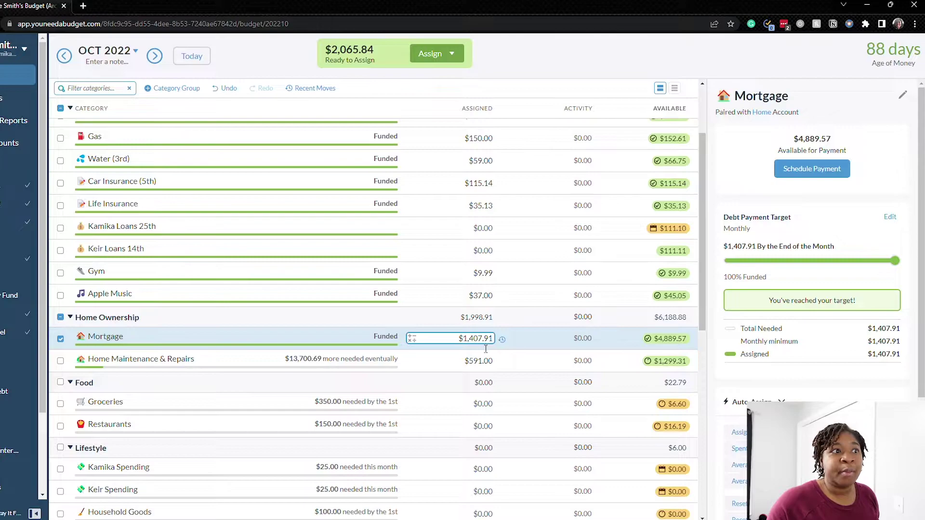
{"action": "left_click", "coordinate": [488, 362]}
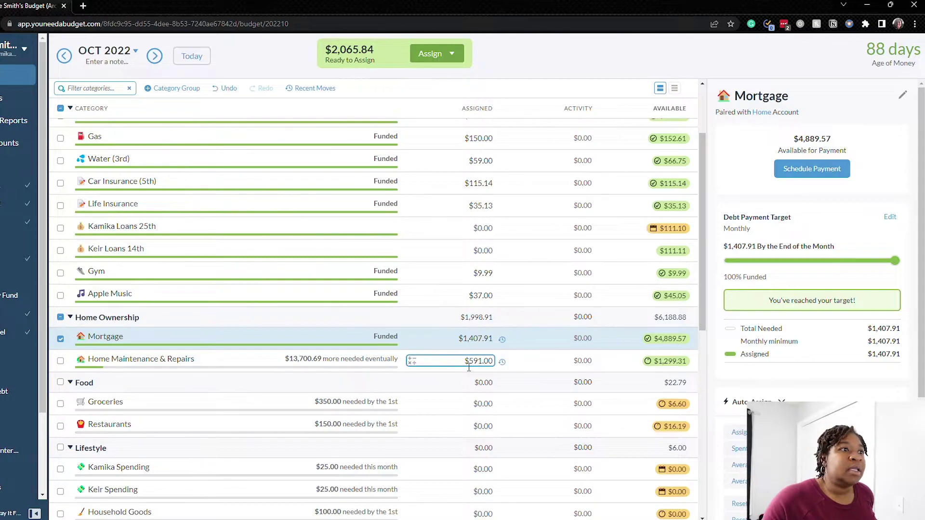
{"action": "scroll", "coordinate": [468, 367], "scroll_direction": "down", "scroll_amount": 2}
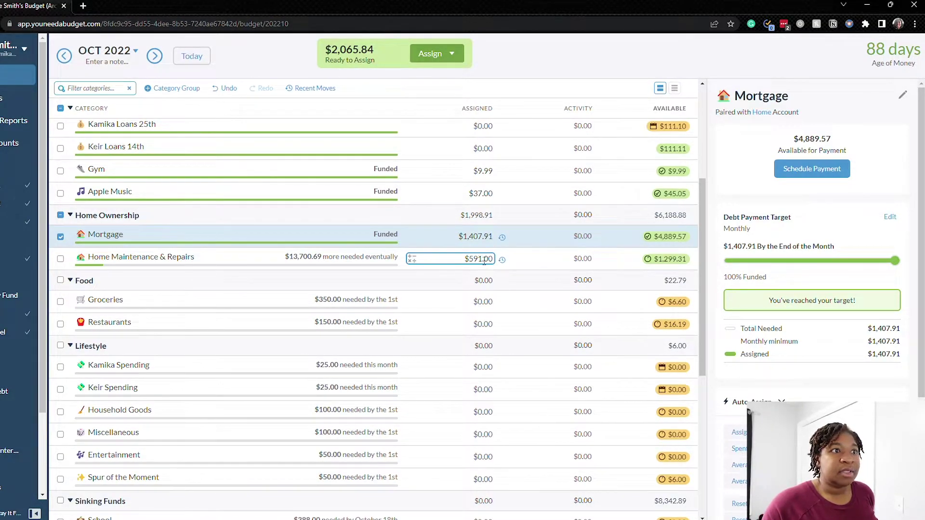
{"action": "left_click", "coordinate": [479, 302]}
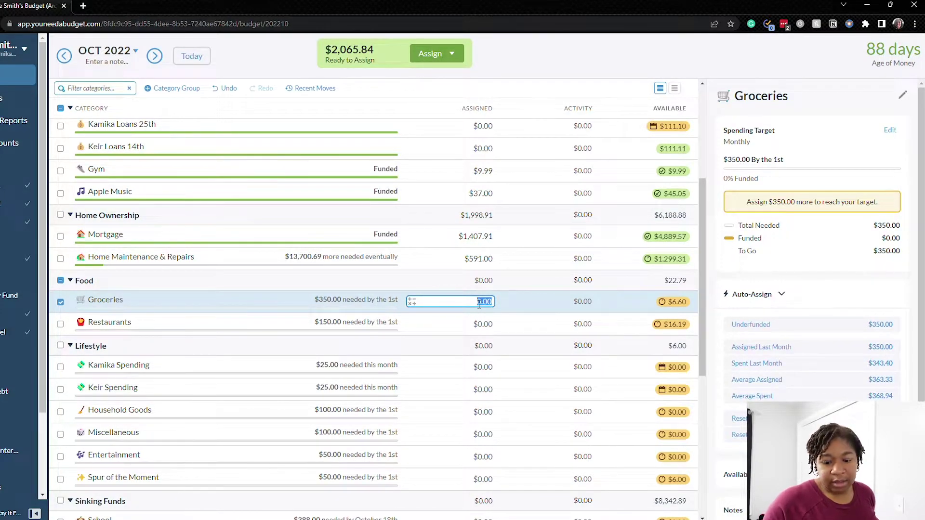
Step: Enter $350 for Groceries and $150 for Restaurants
{"action": "type", "text": "350"}
{"action": "key", "text": "Return"}
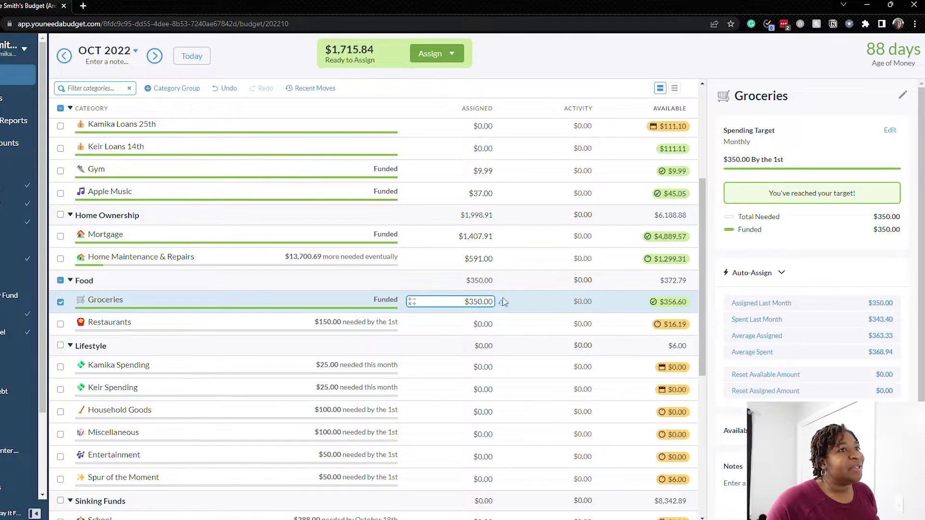
{"action": "left_click", "coordinate": [478, 323]}
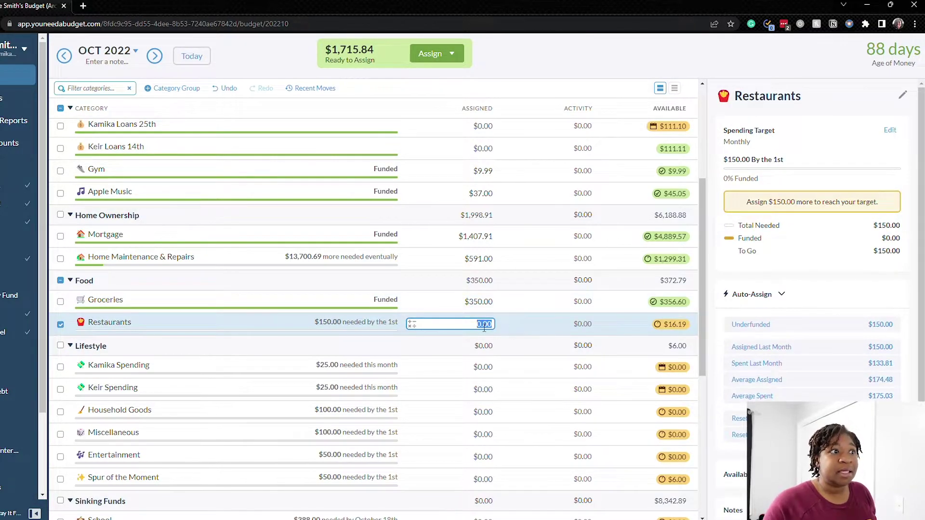
{"action": "type", "text": "150"}
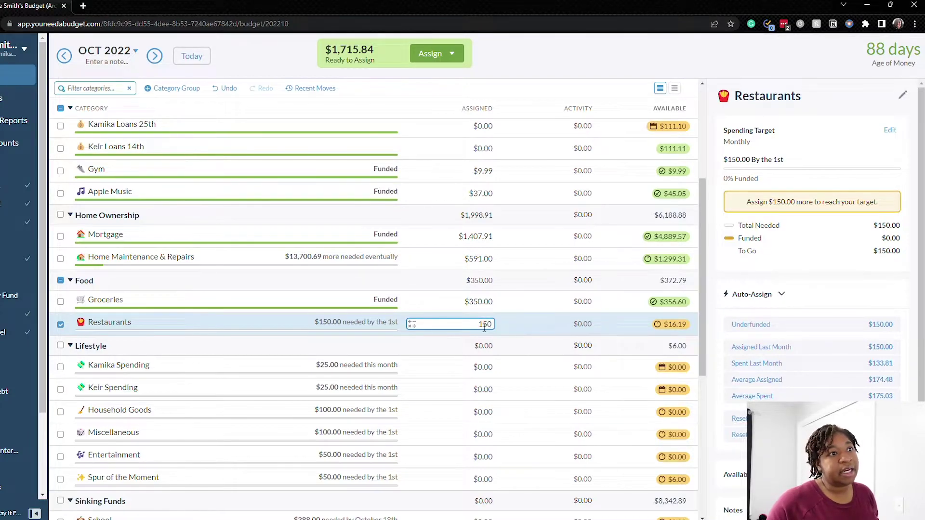
{"action": "key", "text": "Return"}
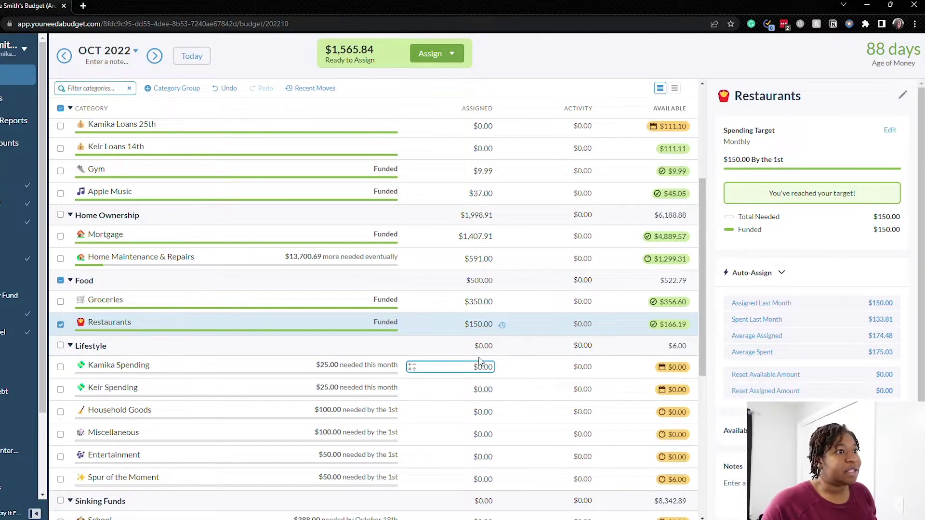
Step: Assign $37 to each of the two personal spending categories
{"action": "scroll", "coordinate": [476, 354], "scroll_direction": "down", "scroll_amount": 1}
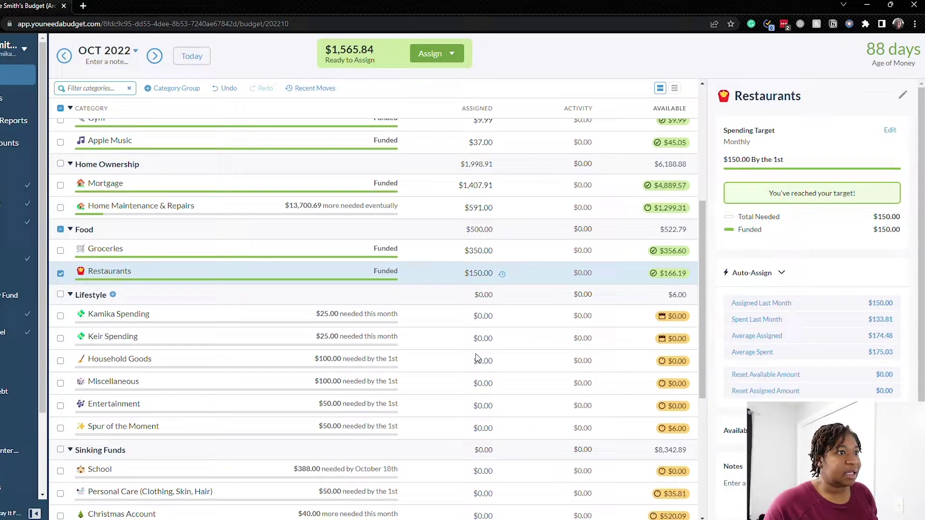
{"action": "left_click", "coordinate": [479, 317]}
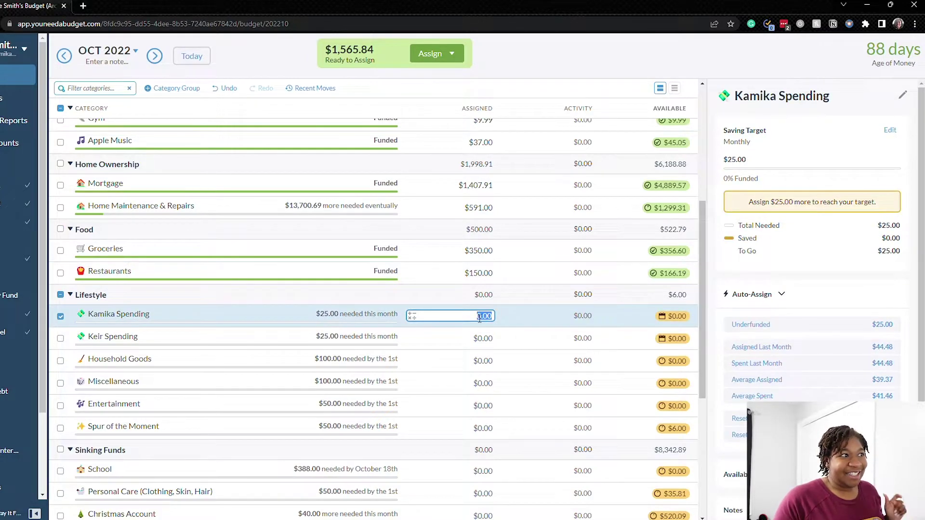
{"action": "type", "text": "37"}
{"action": "left_click", "coordinate": [491, 343]}
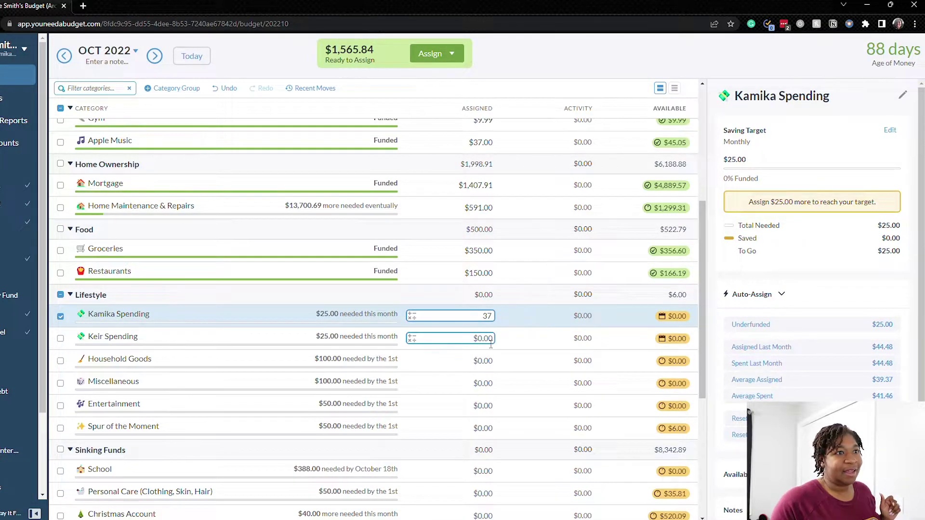
{"action": "type", "text": "37"}
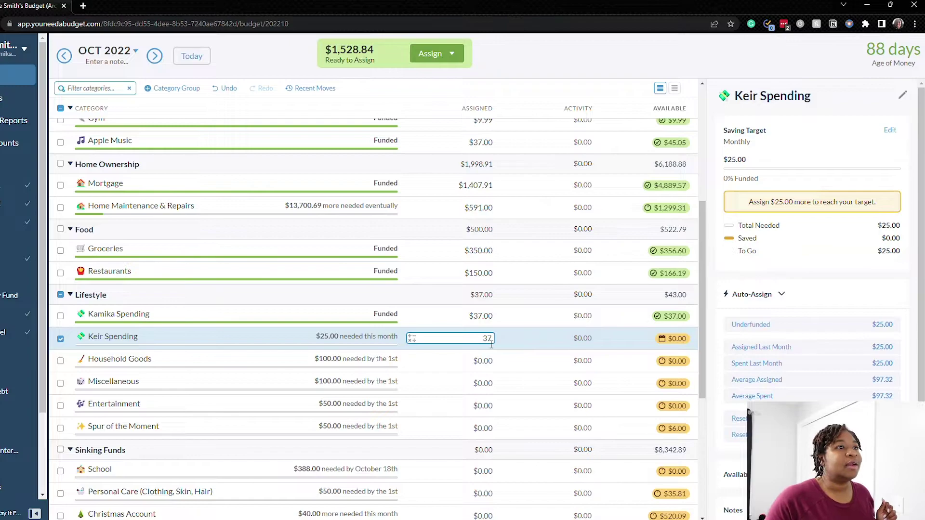
Step: Assign $100 each to Household Goods and Miscellaneous, and $50 each to Entertainment and Spur of the Moment
{"action": "left_click", "coordinate": [491, 366]}
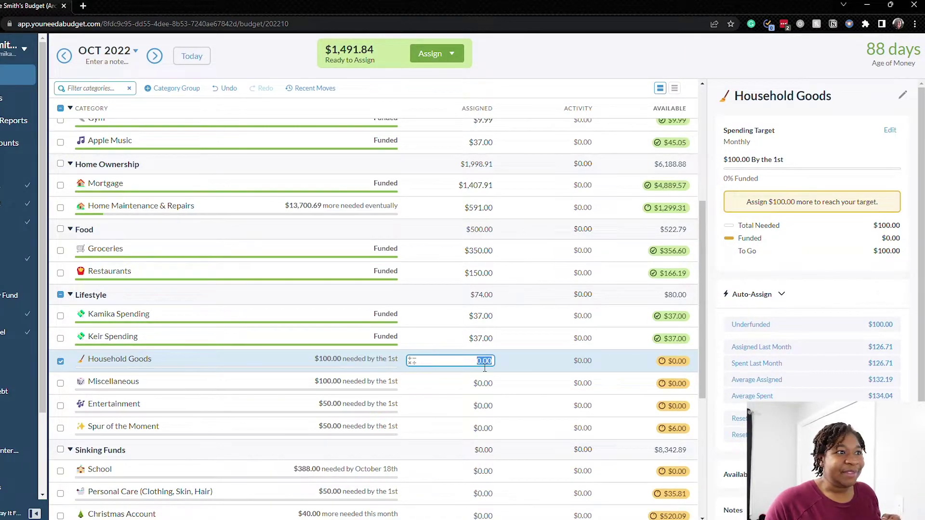
{"action": "type", "text": "100"}
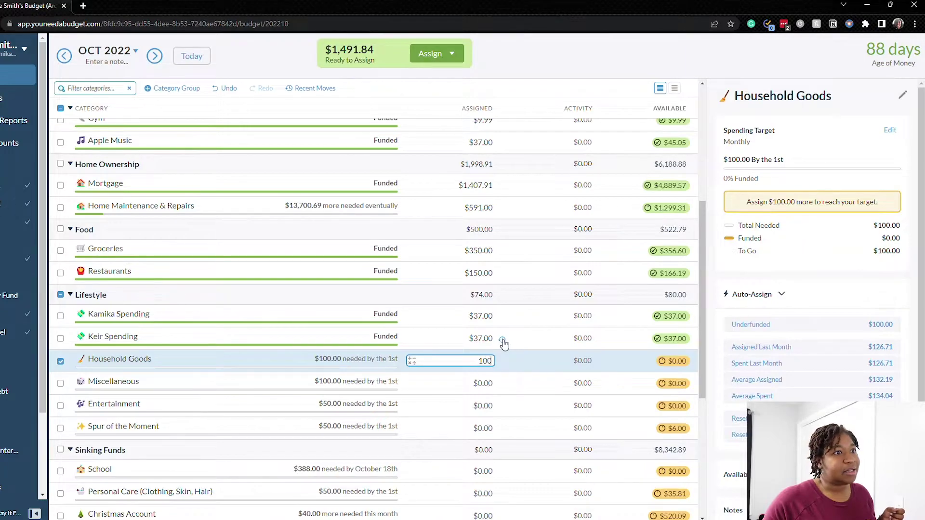
{"action": "left_click", "coordinate": [486, 385]}
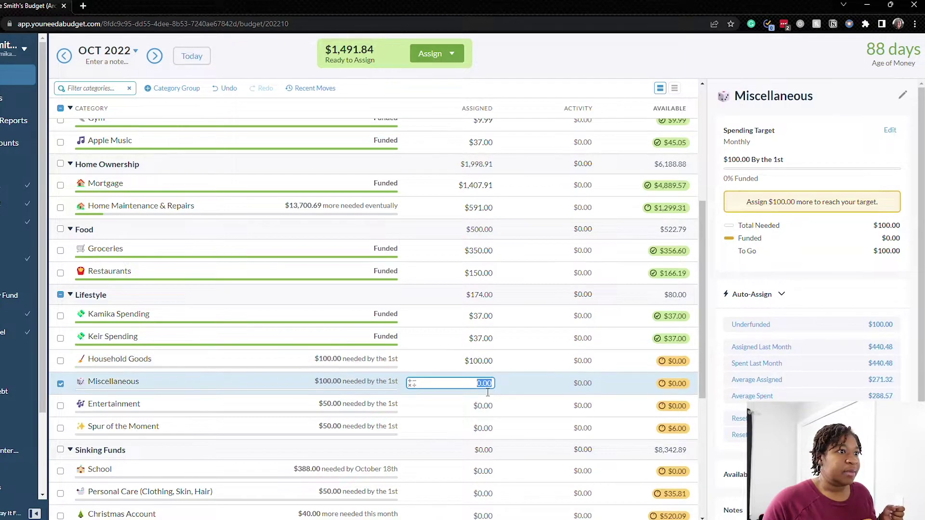
{"action": "type", "text": "100"}
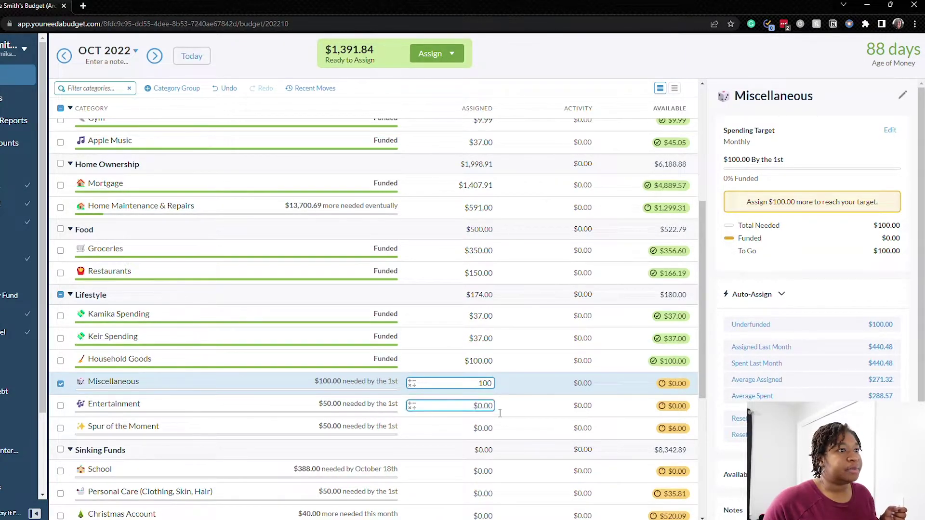
{"action": "left_click", "coordinate": [491, 406]}
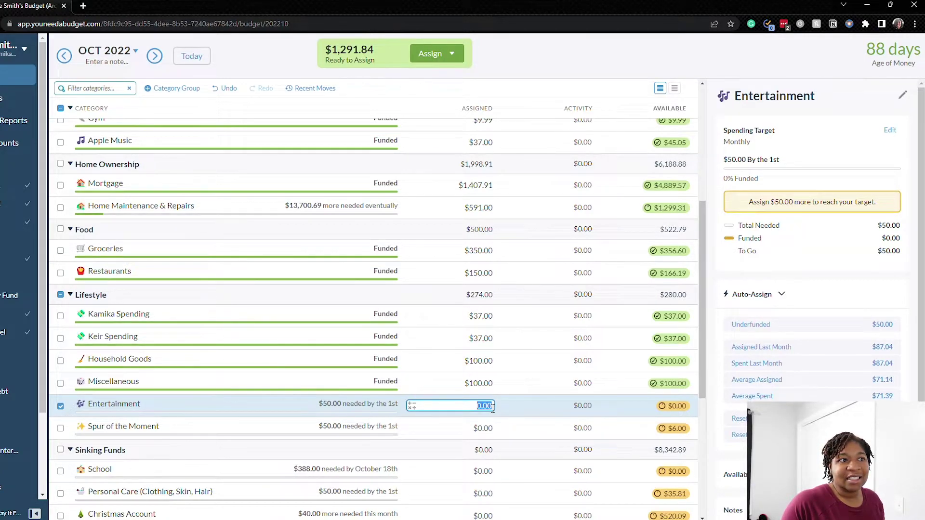
{"action": "type", "text": "50"}
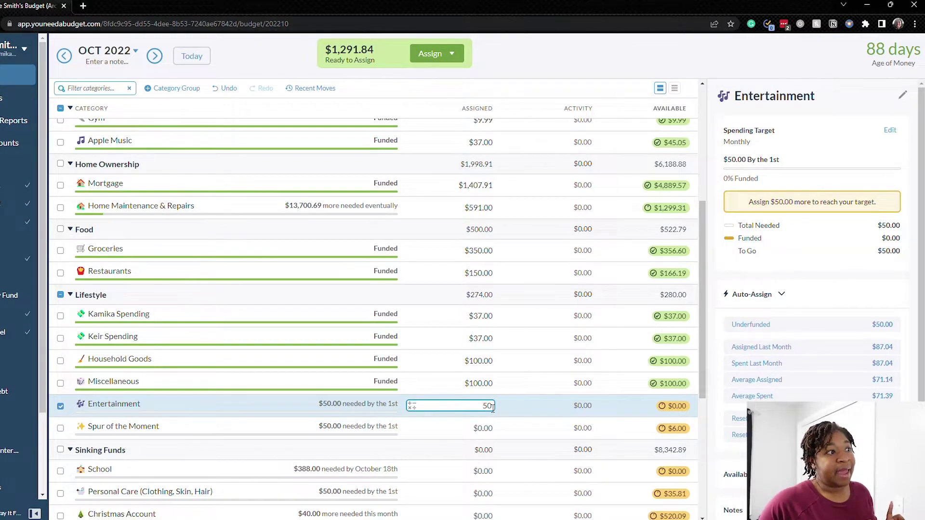
{"action": "left_click", "coordinate": [491, 430]}
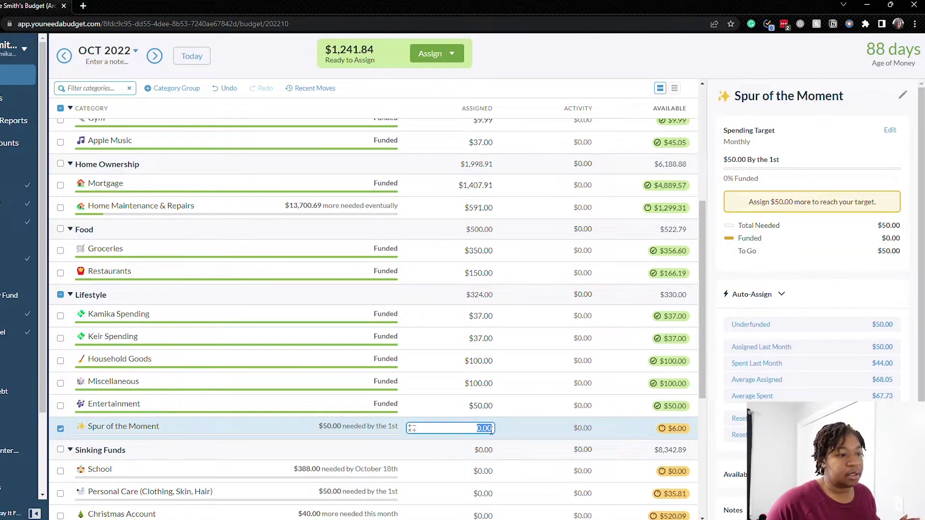
{"action": "type", "text": "50"}
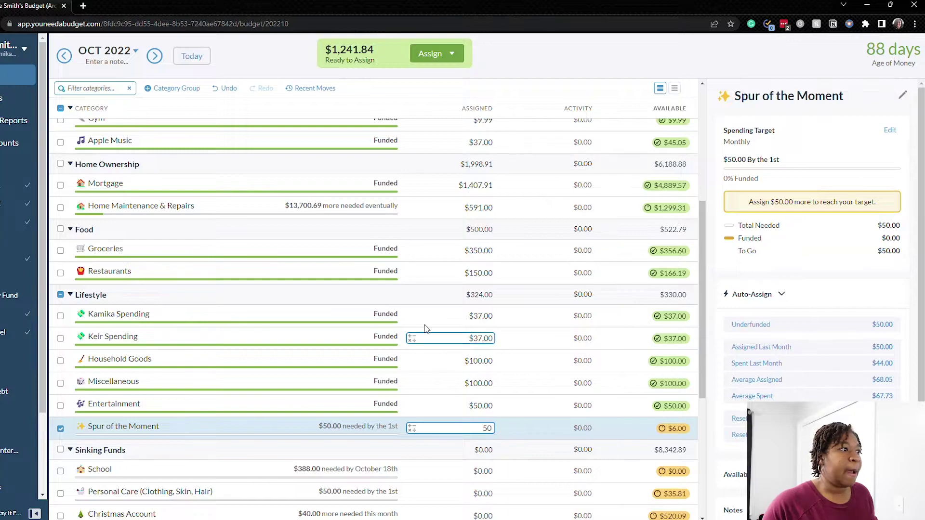
{"action": "scroll", "coordinate": [450, 337], "scroll_direction": "down", "scroll_amount": 2}
Step: Save Spur of the Moment's $50, skip School, then assign $50 to Personal Care and $40 to Christmas Account
{"action": "left_click", "coordinate": [474, 372]}
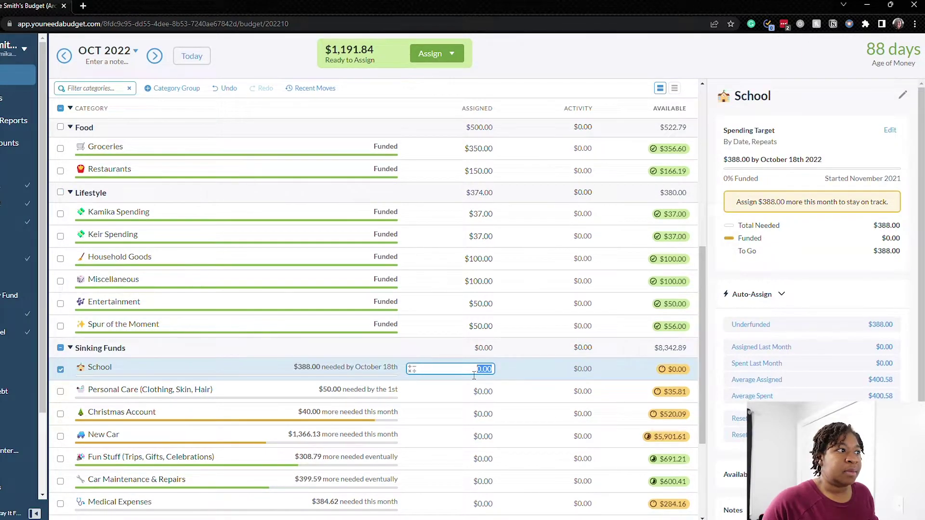
{"action": "left_click", "coordinate": [481, 396]}
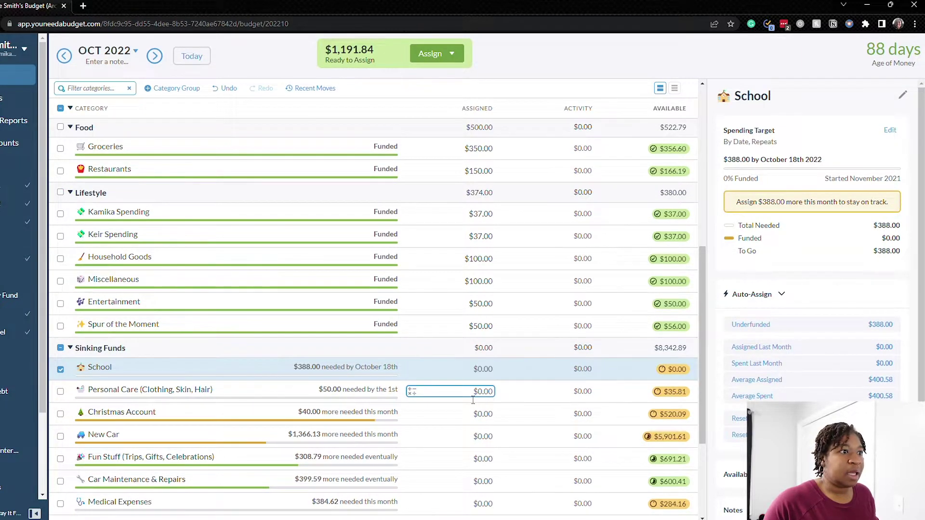
{"action": "type", "text": "50"}
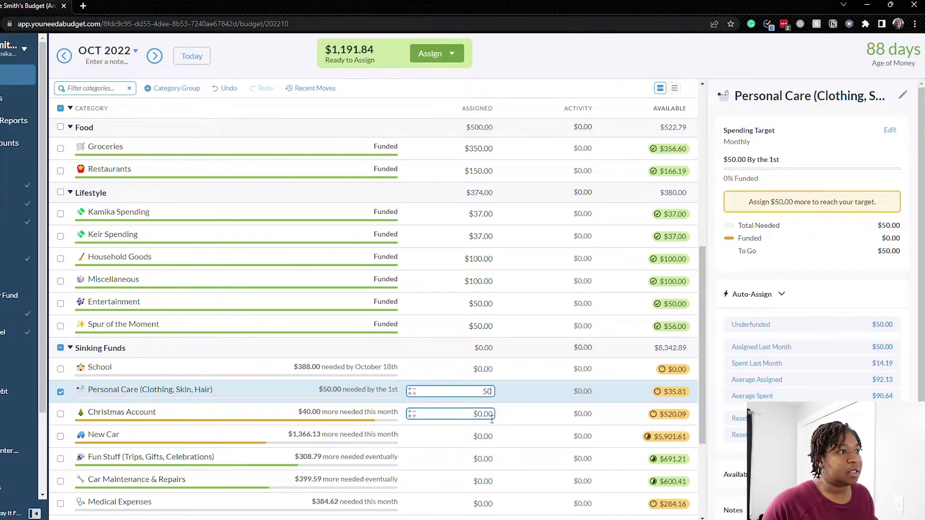
{"action": "left_click", "coordinate": [474, 421]}
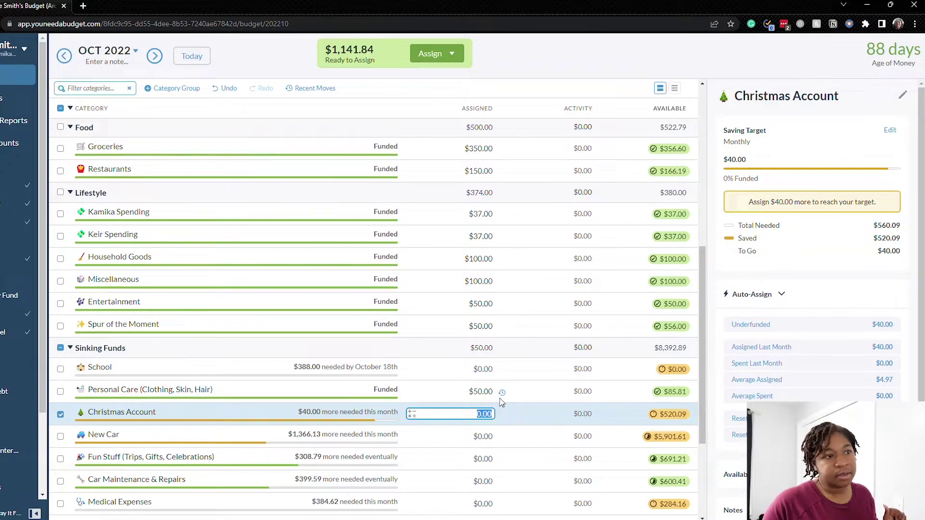
{"action": "type", "text": "40"}
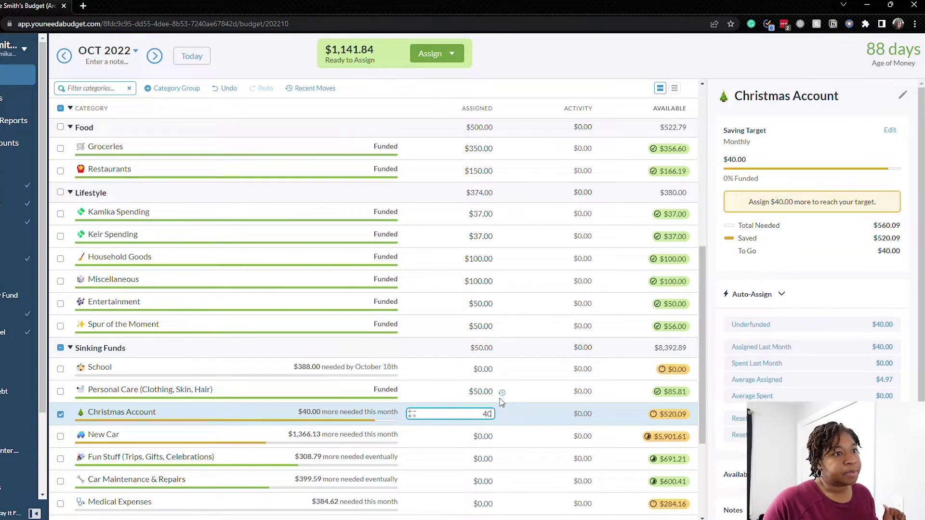
{"action": "left_click", "coordinate": [497, 437]}
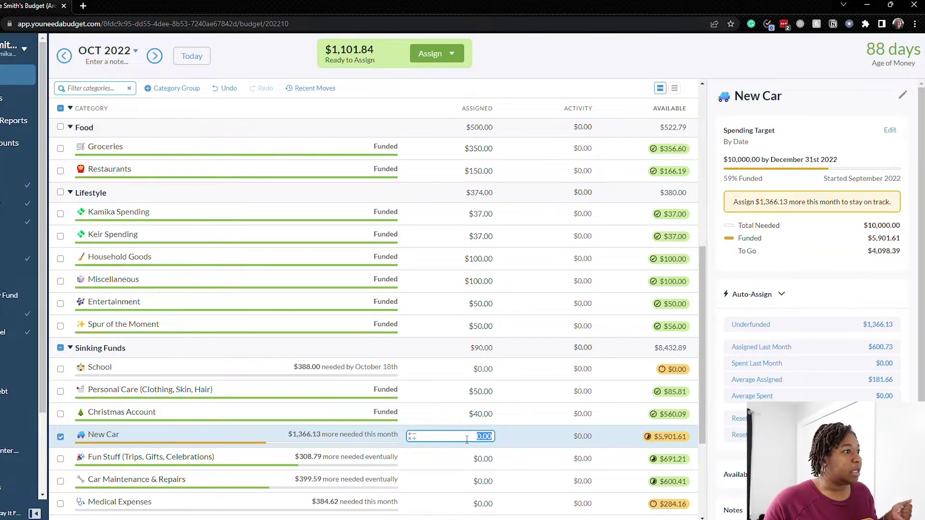
{"action": "scroll", "coordinate": [393, 383], "scroll_direction": "down", "scroll_amount": 2}
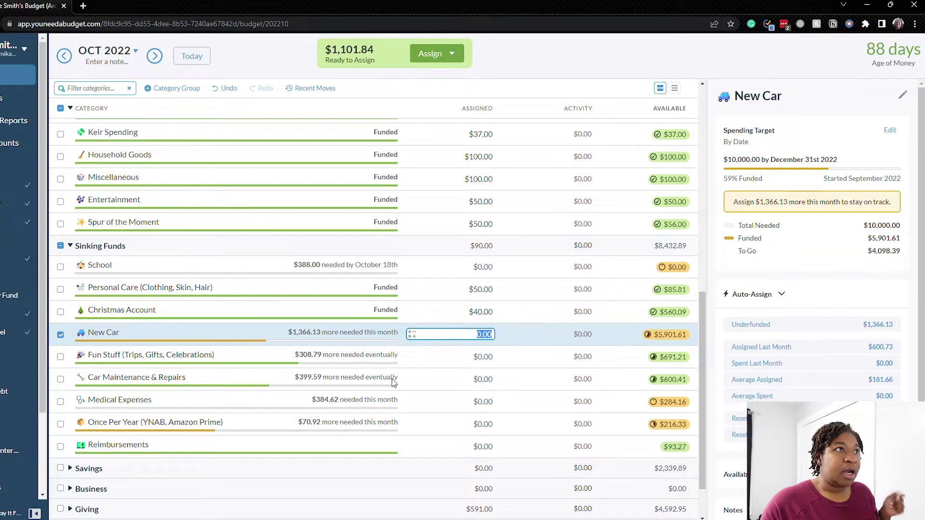
Step: Assign $7.00 to Reimbursements, bringing Ready to Assign down to $1,094.84
{"action": "left_click", "coordinate": [466, 362]}
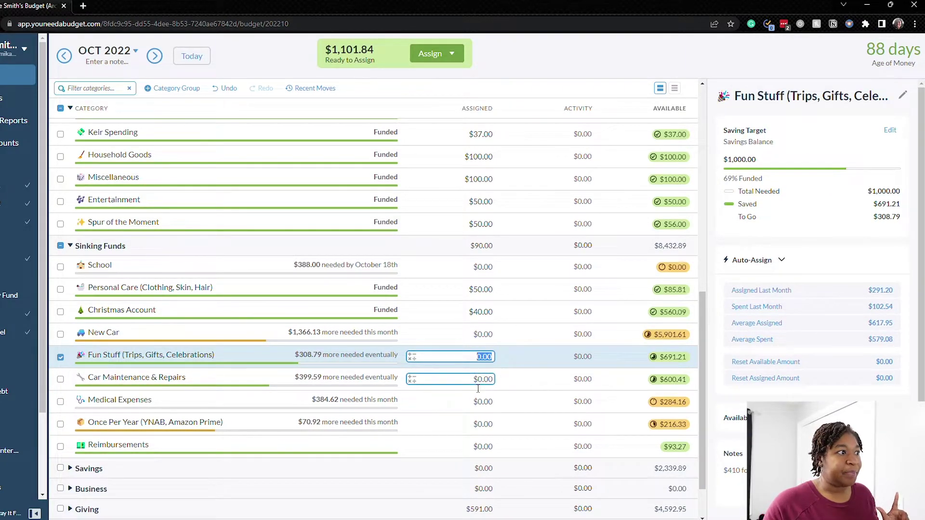
{"action": "left_click", "coordinate": [492, 452]}
{"action": "type", "text": "7"}
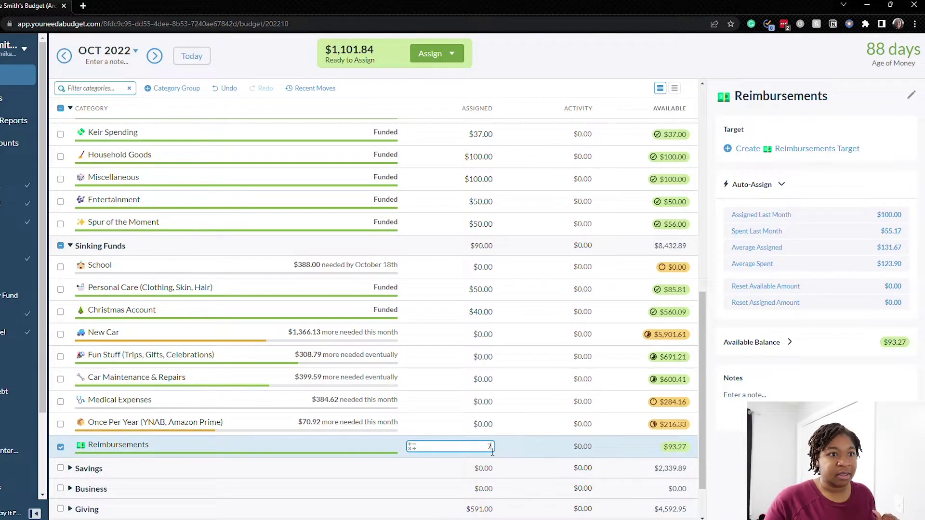
{"action": "key", "text": "Up"}
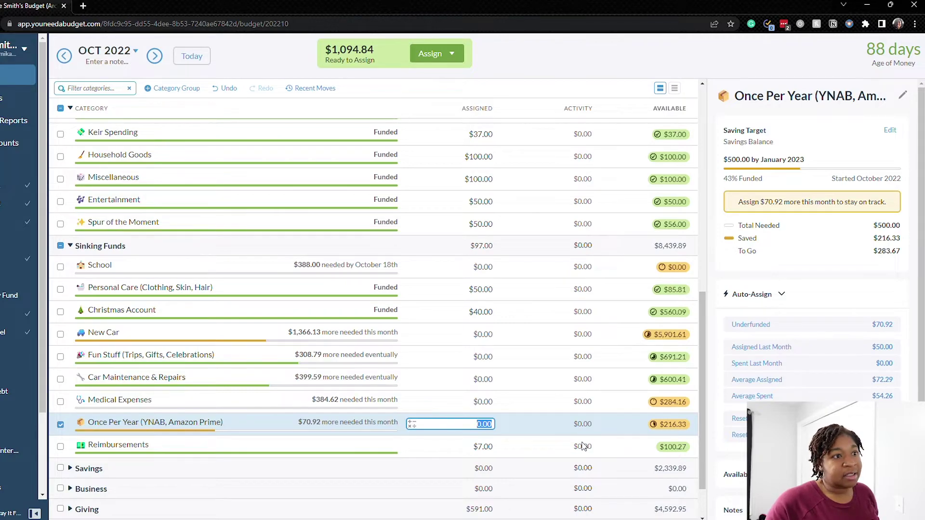
Step: Enter $70.92 for Once Per Year and $384.62 for Medical Expenses
{"action": "type", "text": "70.92"}
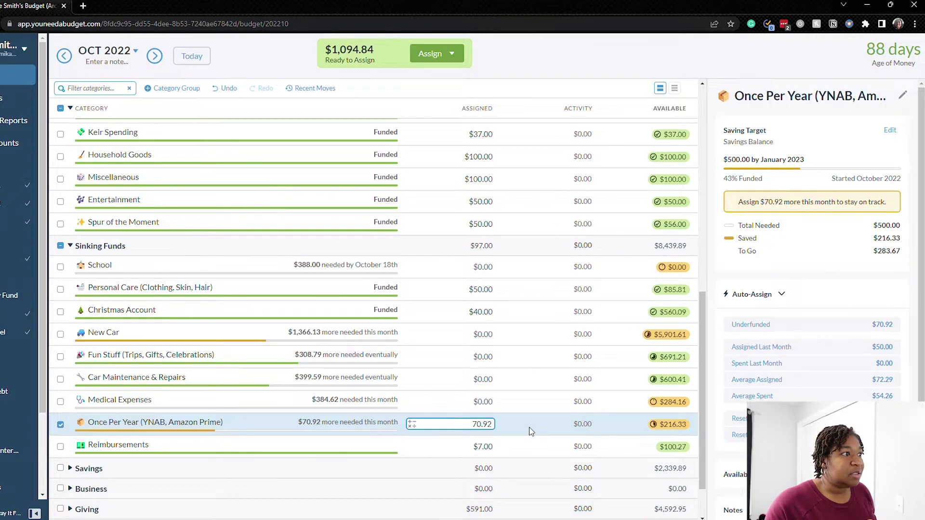
{"action": "left_click", "coordinate": [494, 408]}
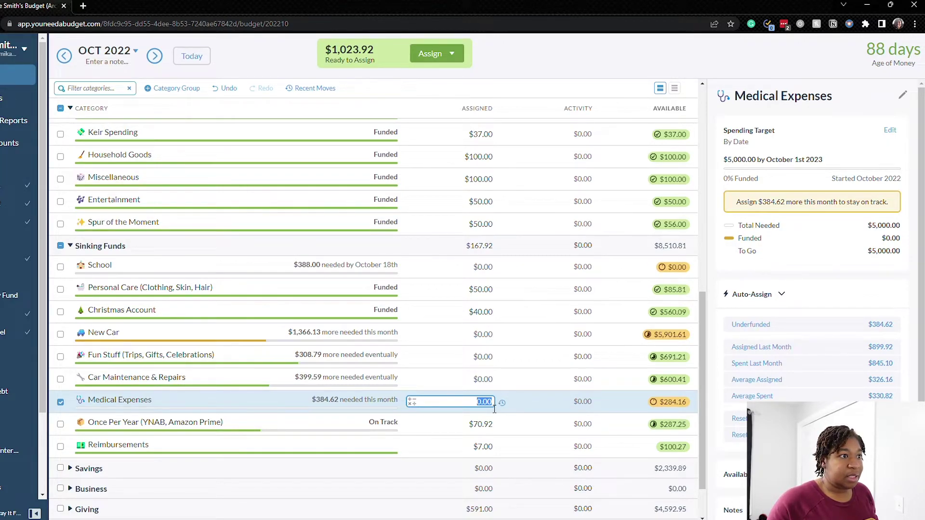
{"action": "type", "text": "384"}
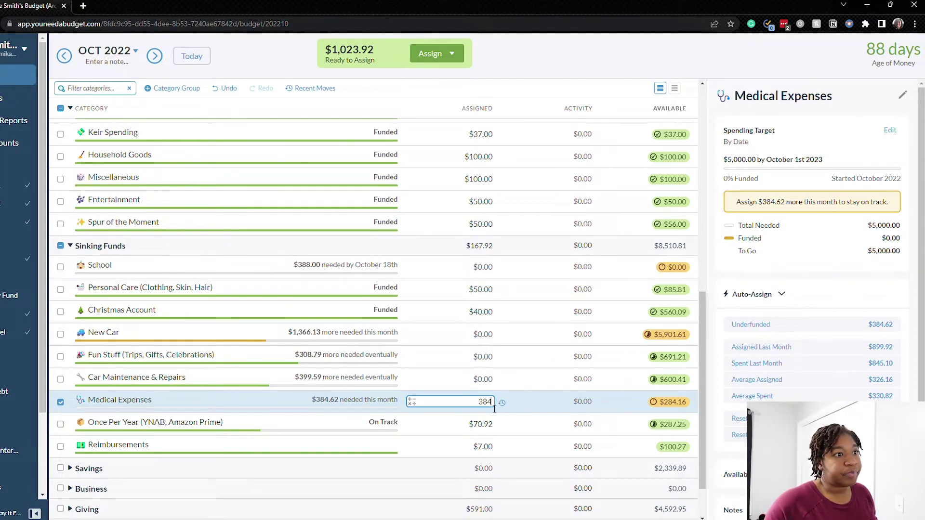
{"action": "type", "text": ".62"}
{"action": "key", "text": "Return"}
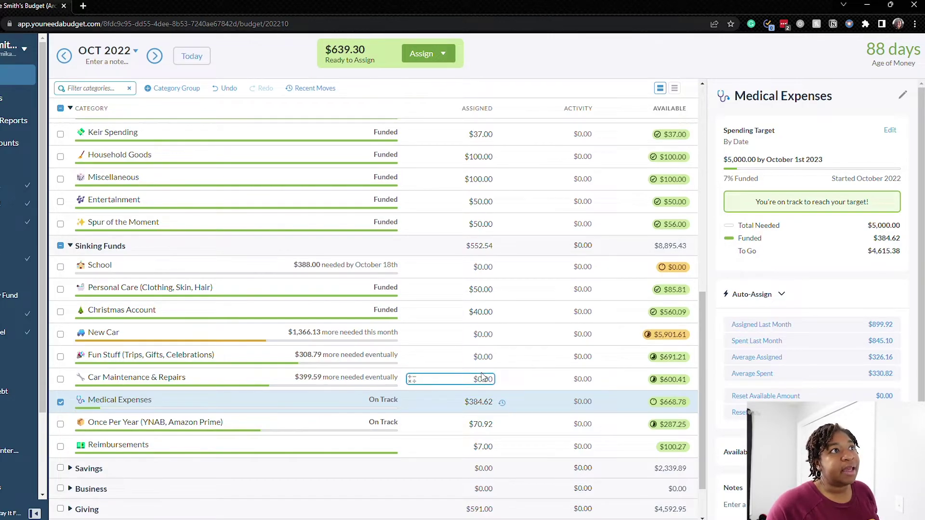
Step: Assign $20.00 each to Kamika Loans 25th and Keir Loans 14th
{"action": "scroll", "coordinate": [483, 377], "scroll_direction": "up", "scroll_amount": 10}
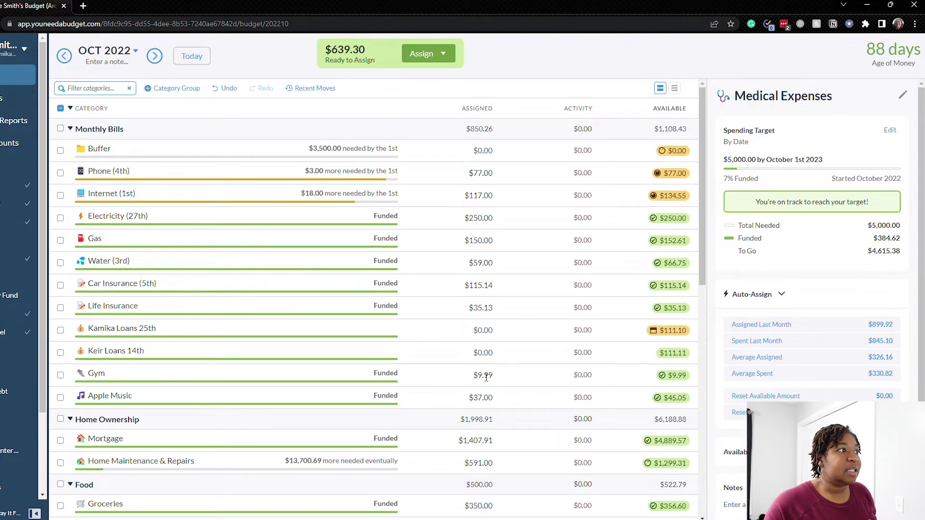
{"action": "left_click", "coordinate": [492, 332]}
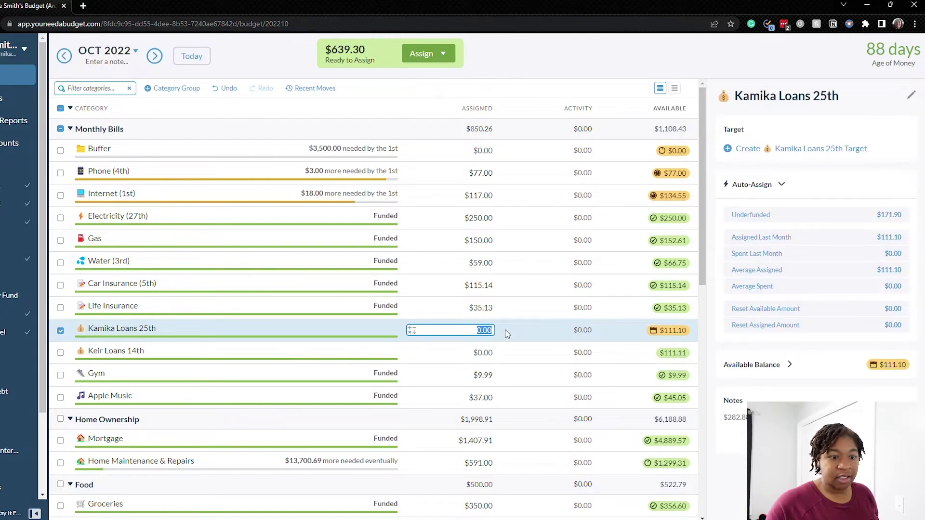
{"action": "type", "text": "20"}
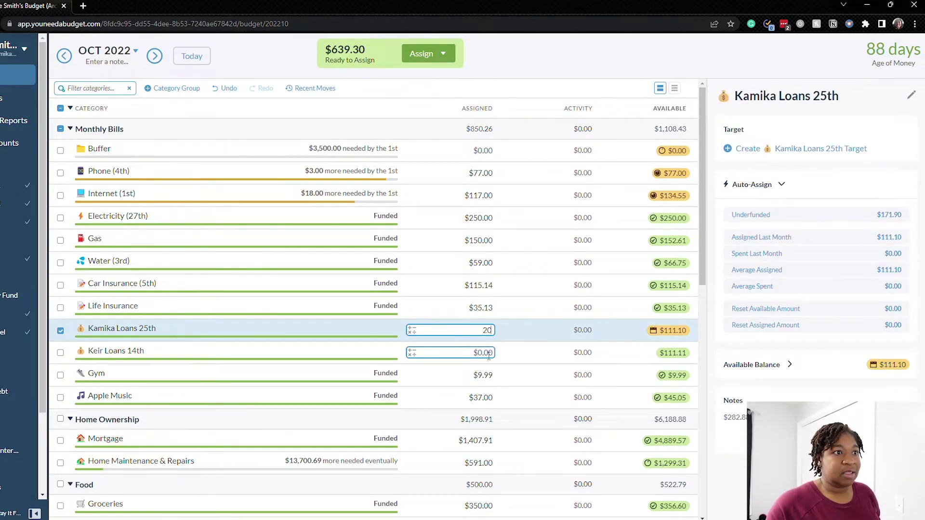
{"action": "left_click", "coordinate": [511, 357]}
{"action": "type", "text": "20"}
{"action": "key", "text": "Return"}
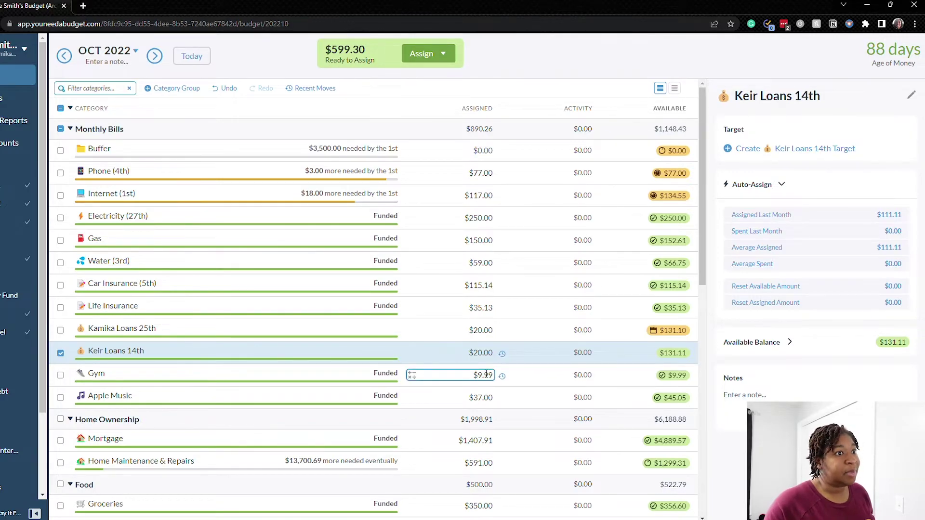
Step: Raise Entertainment's assigned amount to $100.00, leaving $549.30 to assign
{"action": "scroll", "coordinate": [486, 374], "scroll_direction": "down", "scroll_amount": 6}
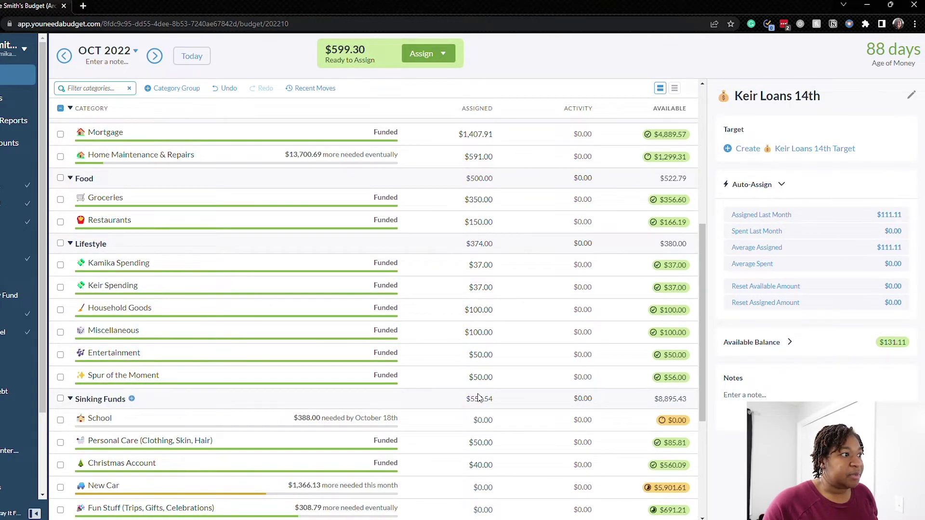
{"action": "scroll", "coordinate": [478, 398], "scroll_direction": "down", "scroll_amount": 1}
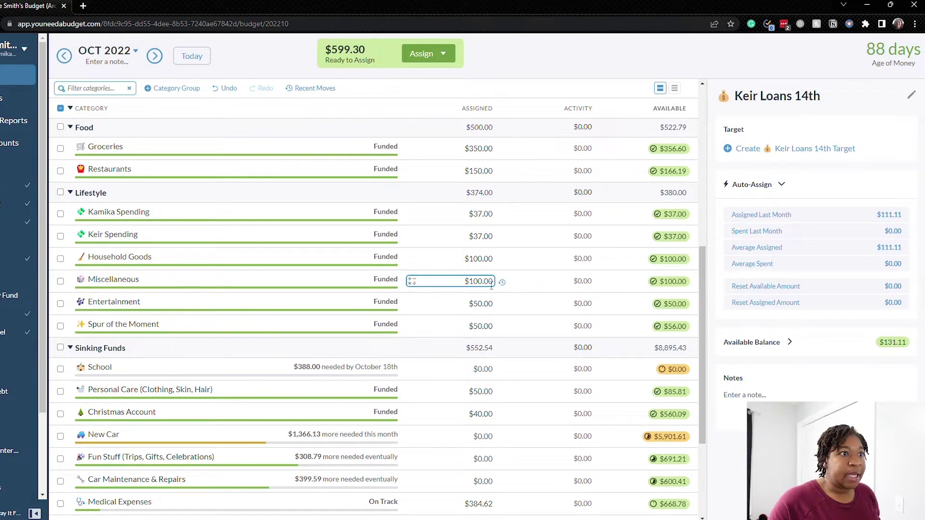
{"action": "left_click", "coordinate": [492, 304]}
{"action": "type", "text": "50"}
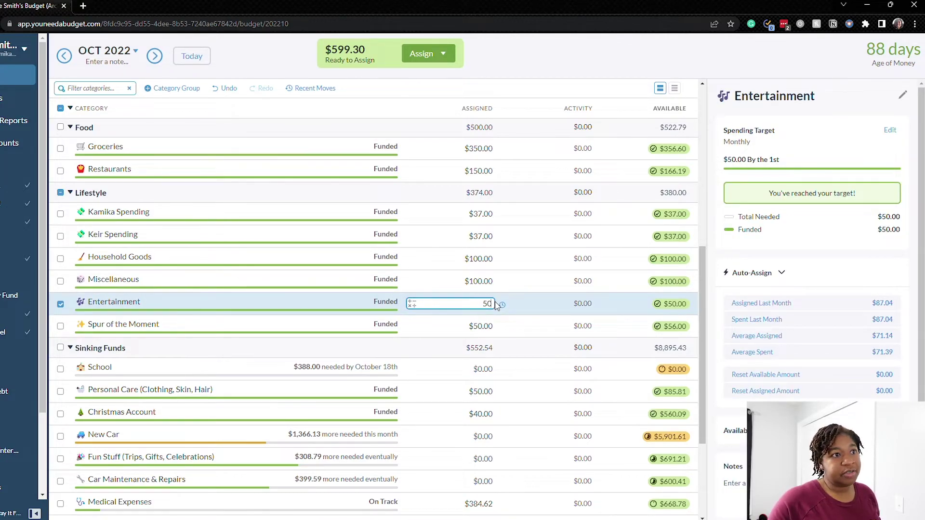
{"action": "key", "text": "BackSpace"}
{"action": "key", "text": "BackSpace"}
{"action": "type", "text": "100"}
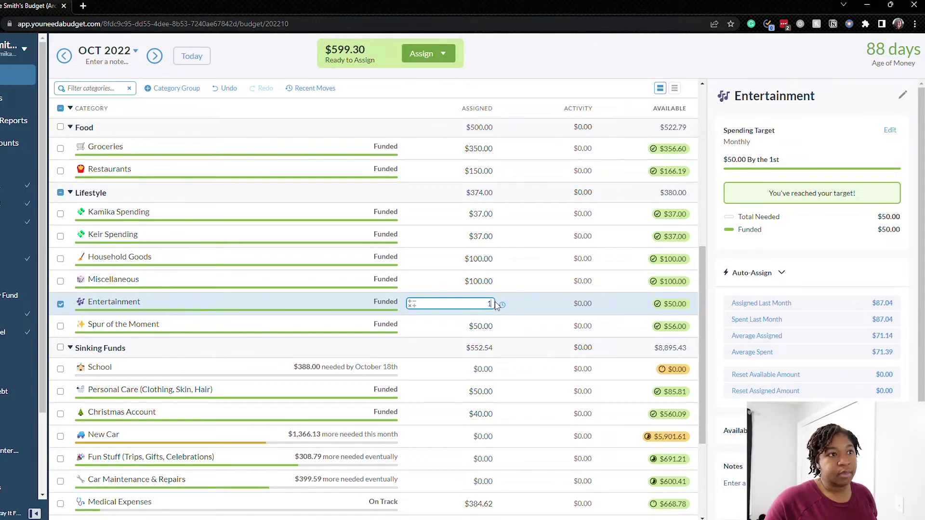
{"action": "key", "text": "Return"}
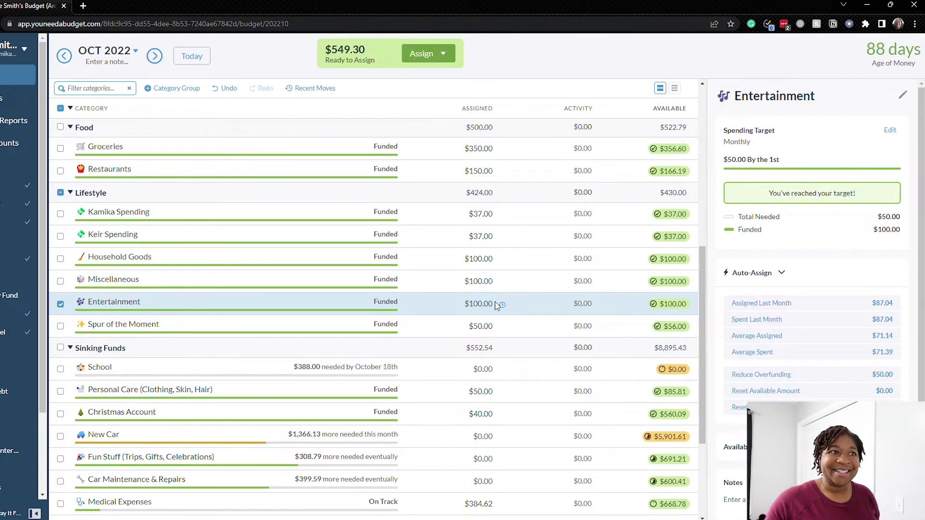
{"action": "scroll", "coordinate": [496, 306], "scroll_direction": "down", "scroll_amount": 3}
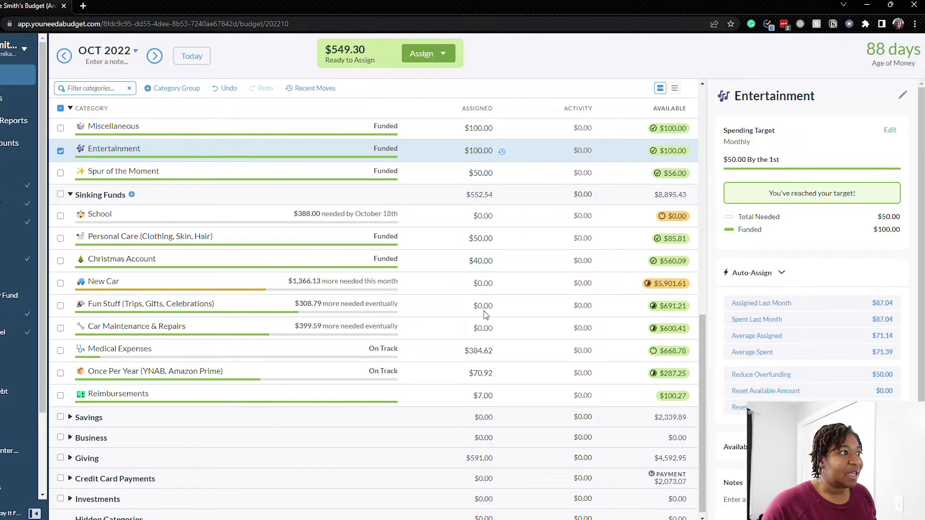
Step: Add +150 to Medical Expenses, bringing it to $534.62
{"action": "scroll", "coordinate": [490, 315], "scroll_direction": "up", "scroll_amount": 1}
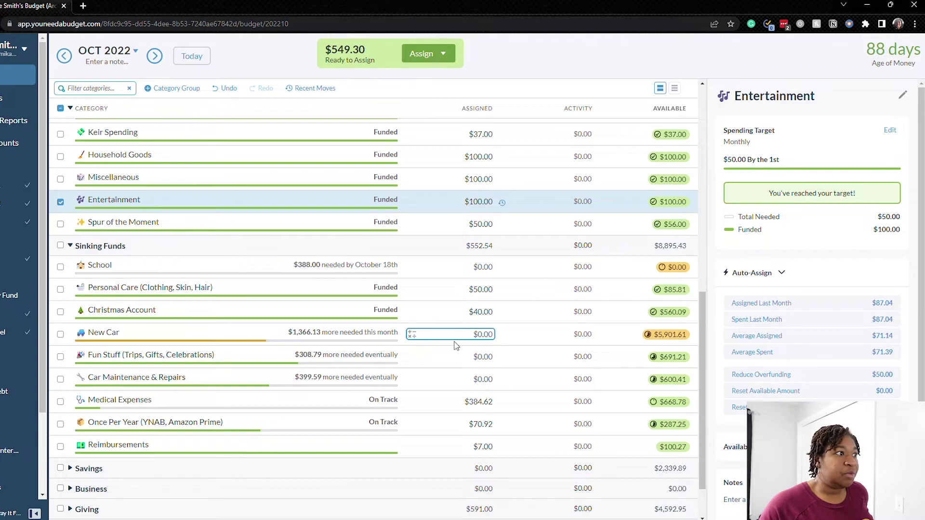
{"action": "left_click", "coordinate": [446, 357]}
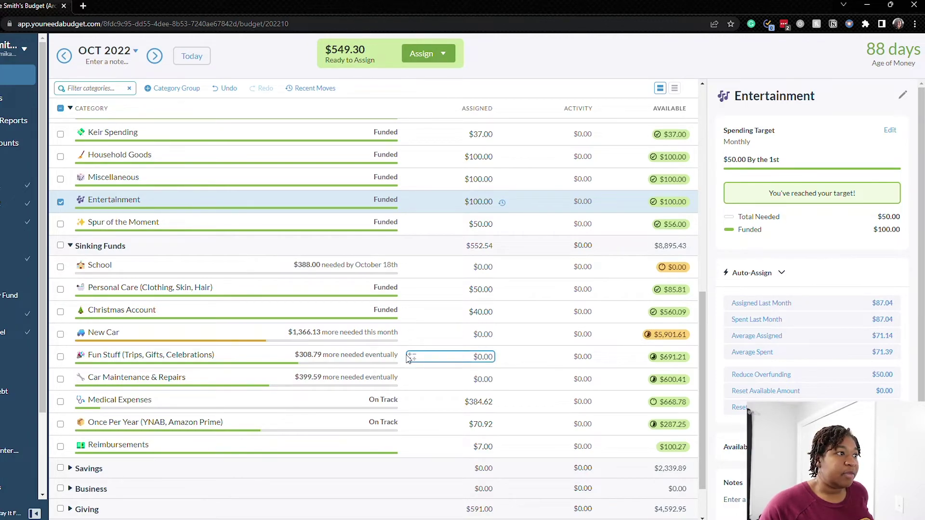
{"action": "left_click", "coordinate": [454, 404]}
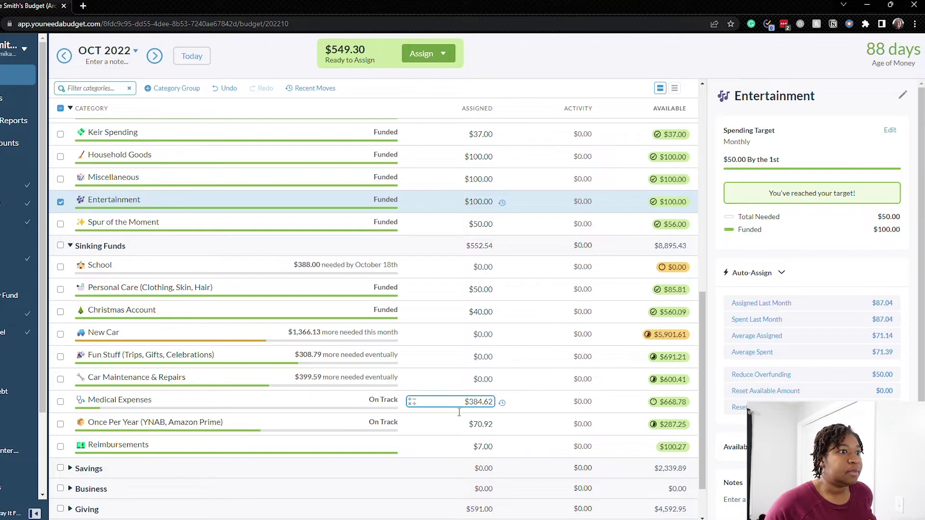
{"action": "left_click", "coordinate": [491, 406]}
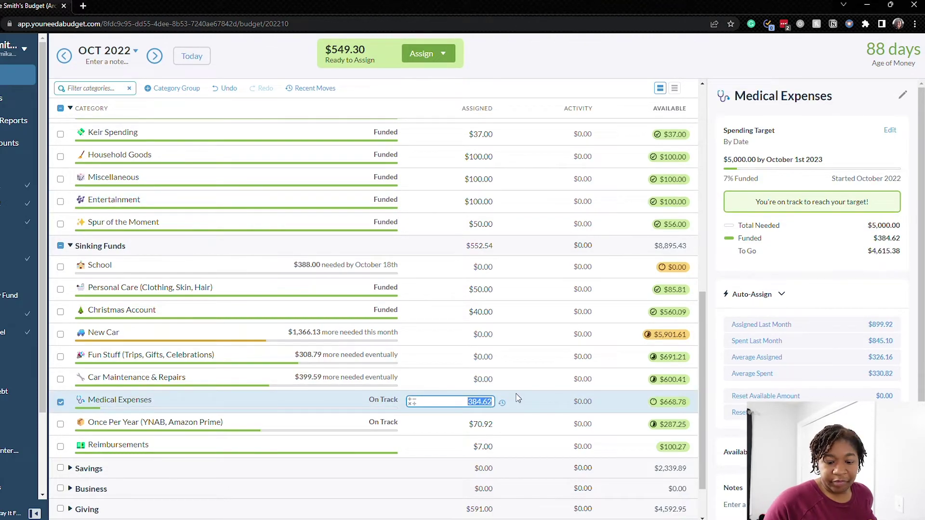
{"action": "type", "text": "+"}
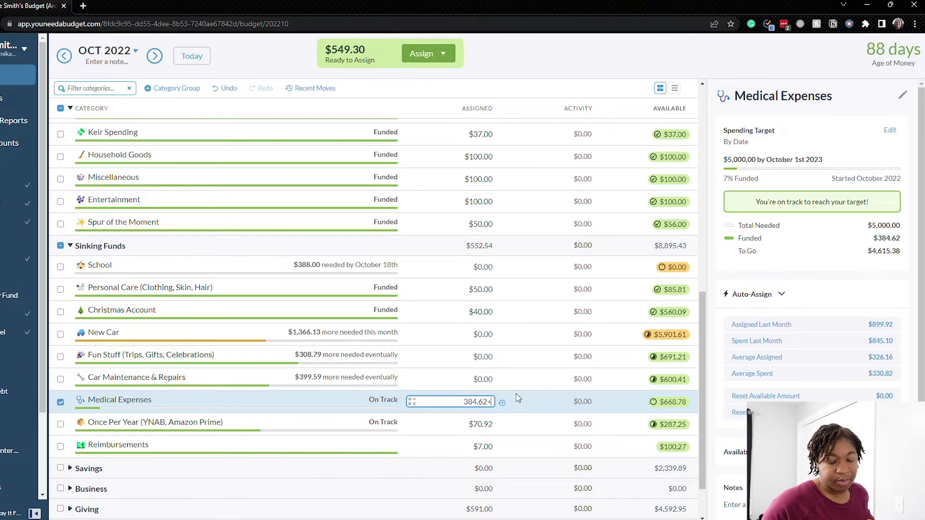
{"action": "type", "text": "150"}
{"action": "key", "text": "Return"}
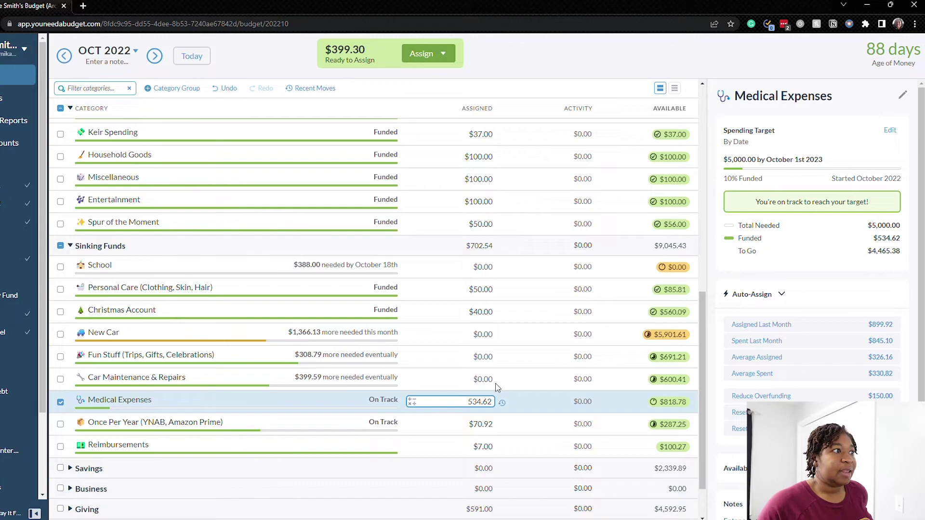
{"action": "left_click", "coordinate": [491, 365]}
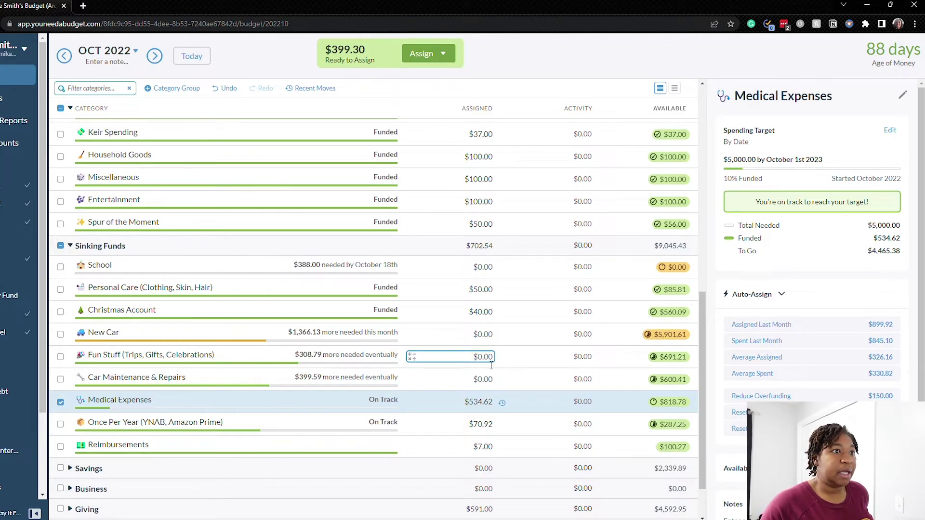
Step: Assign $200.00 to Fun Stuff and the remaining $199.30 to New Car
{"action": "left_click", "coordinate": [492, 365]}
{"action": "type", "text": "200"}
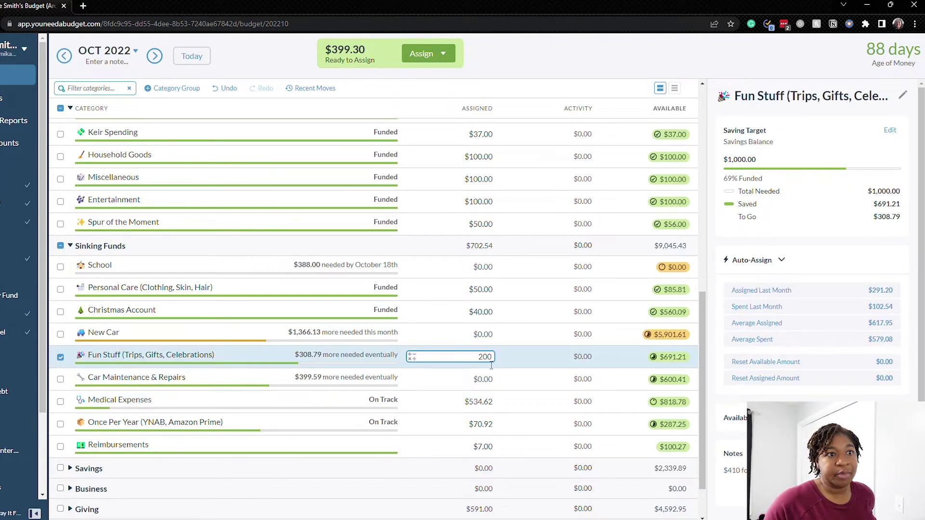
{"action": "key", "text": "Return"}
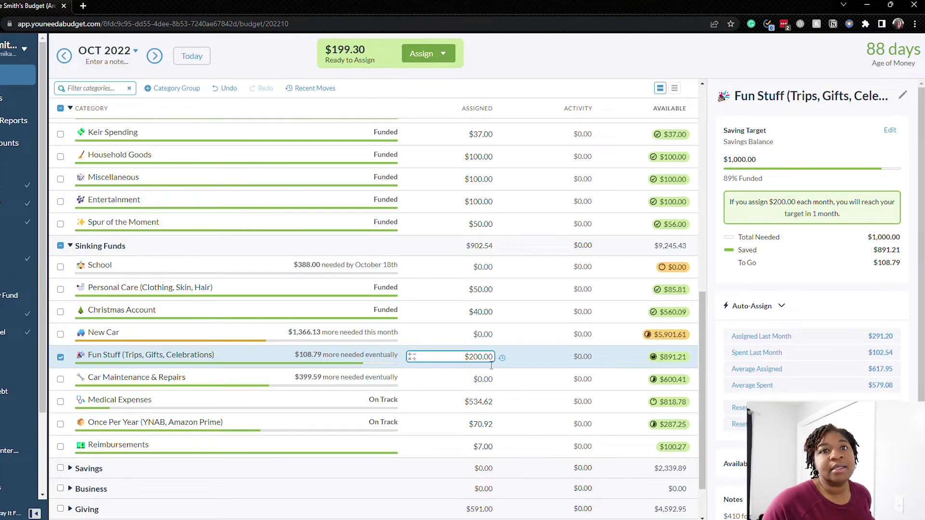
{"action": "left_click", "coordinate": [498, 364]}
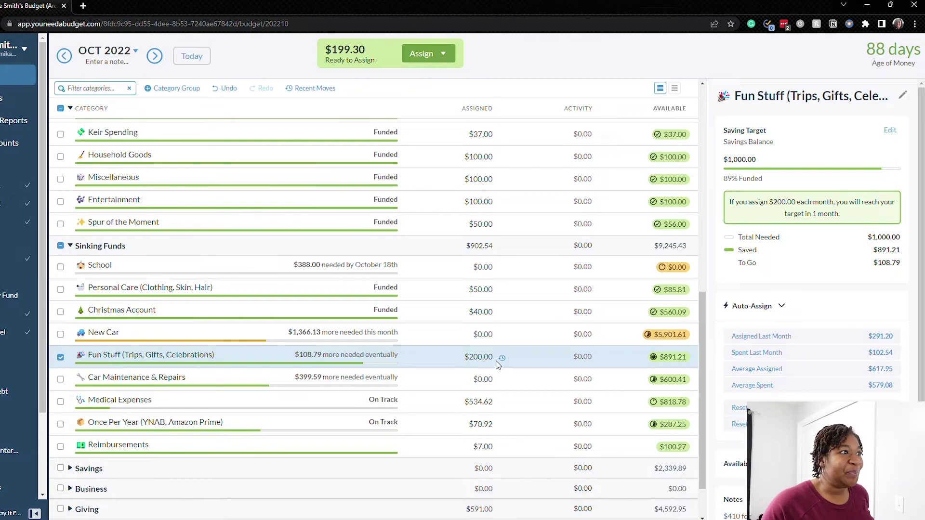
{"action": "left_click", "coordinate": [487, 334]}
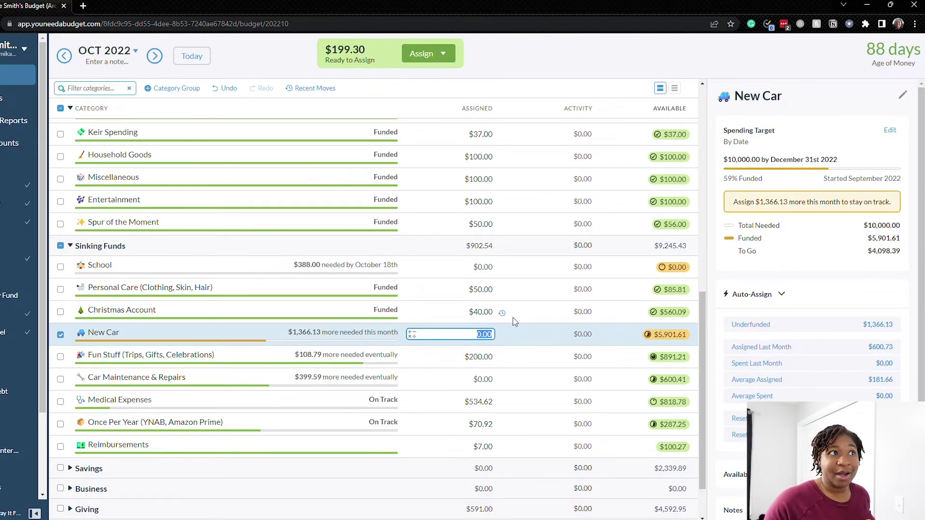
{"action": "type", "text": "199.30"}
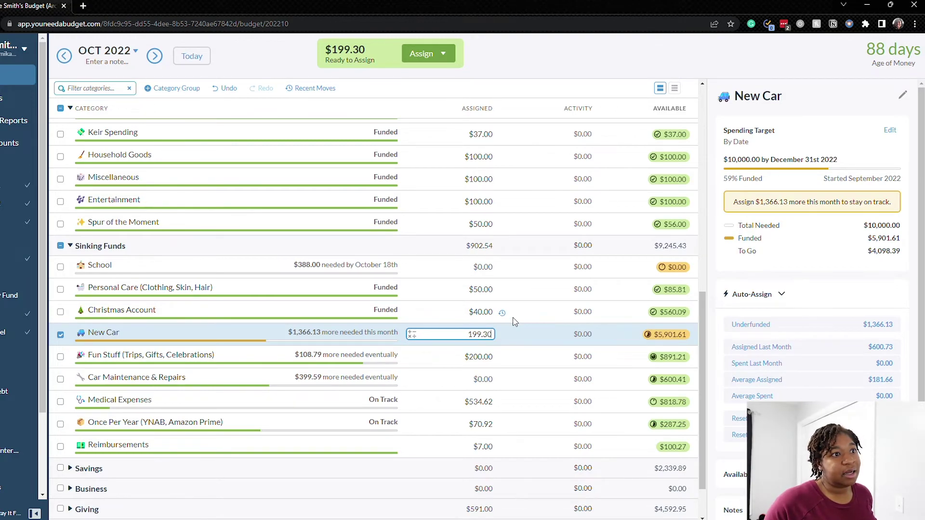
{"action": "key", "text": "Return"}
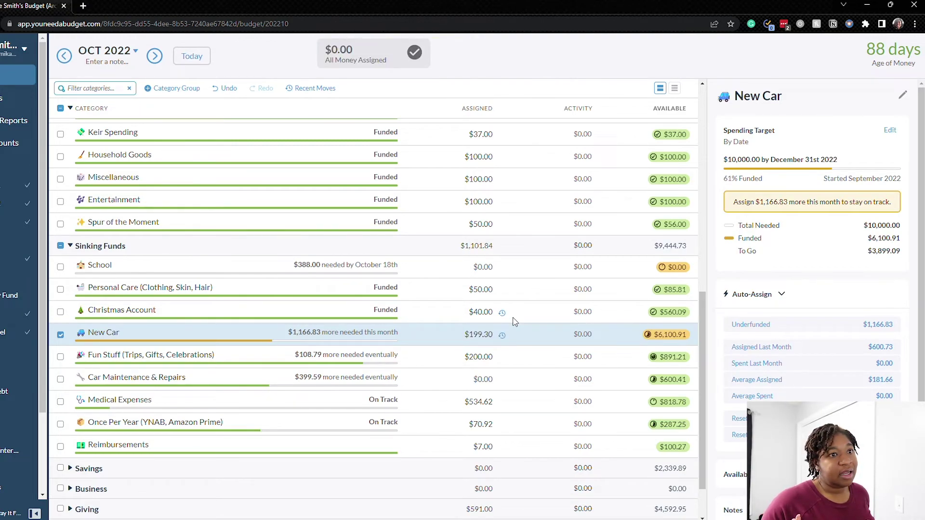